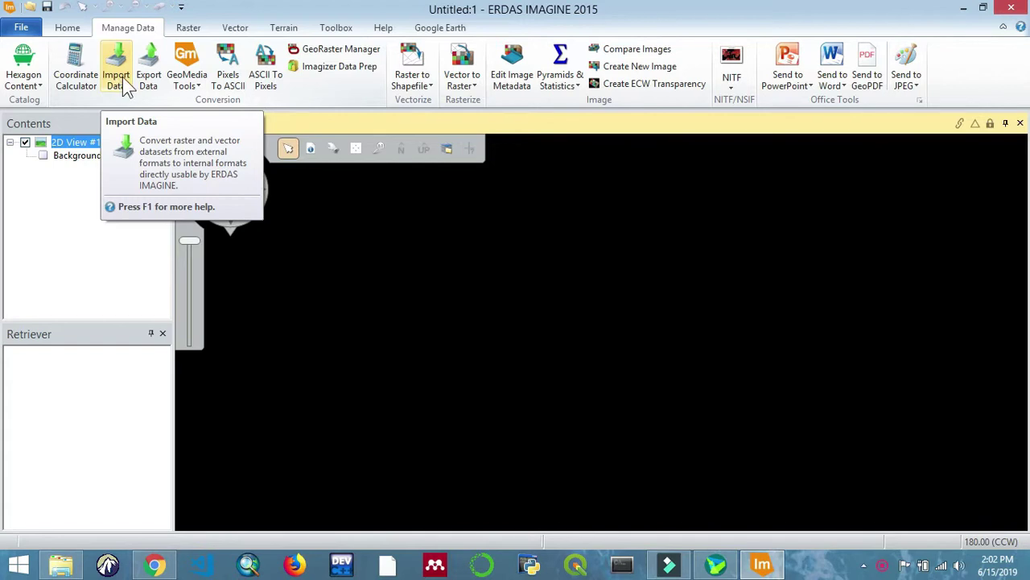
# Open Import Data and set the import format to TIFF.
pyautogui.click(120, 76)
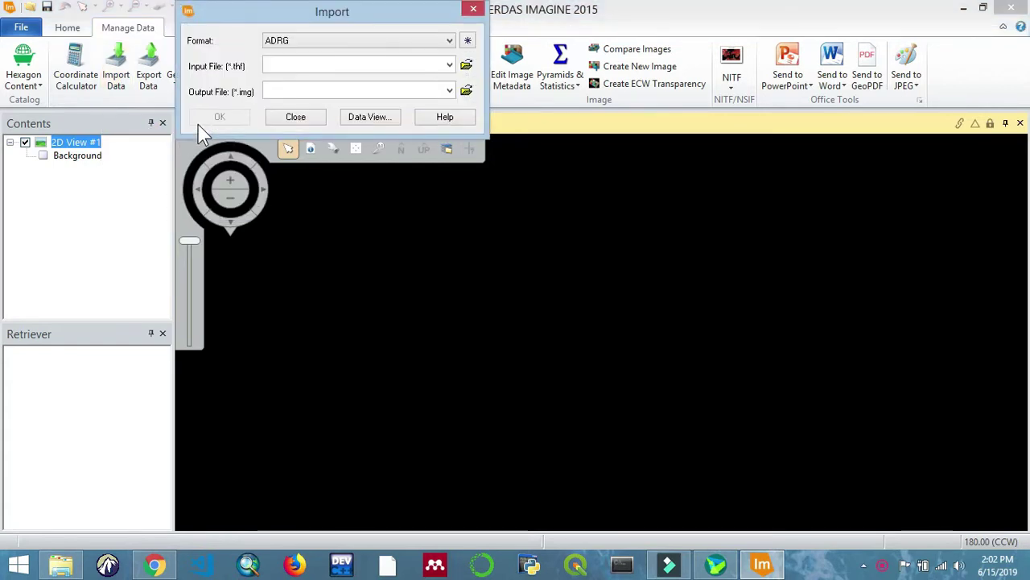
pyautogui.click(448, 42)
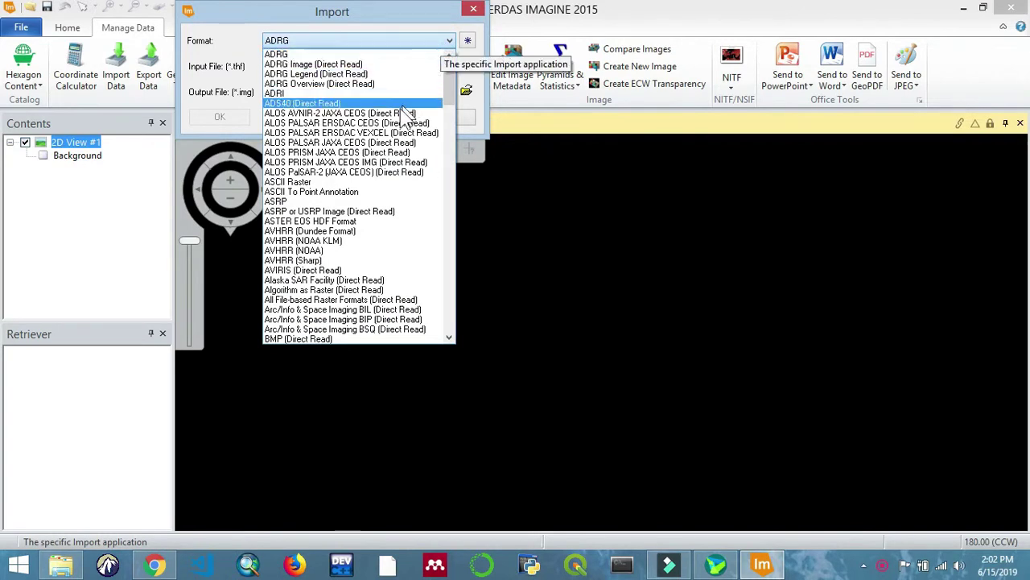
pyautogui.scroll(-5, 350, 233)
pyautogui.scroll(-15, 350, 233)
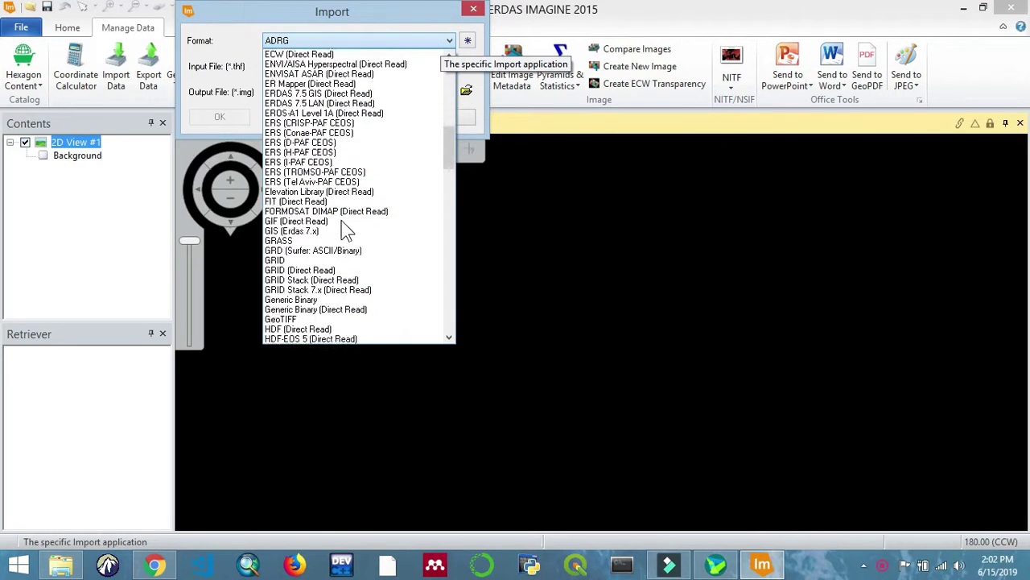
pyautogui.scroll(-8, 326, 257)
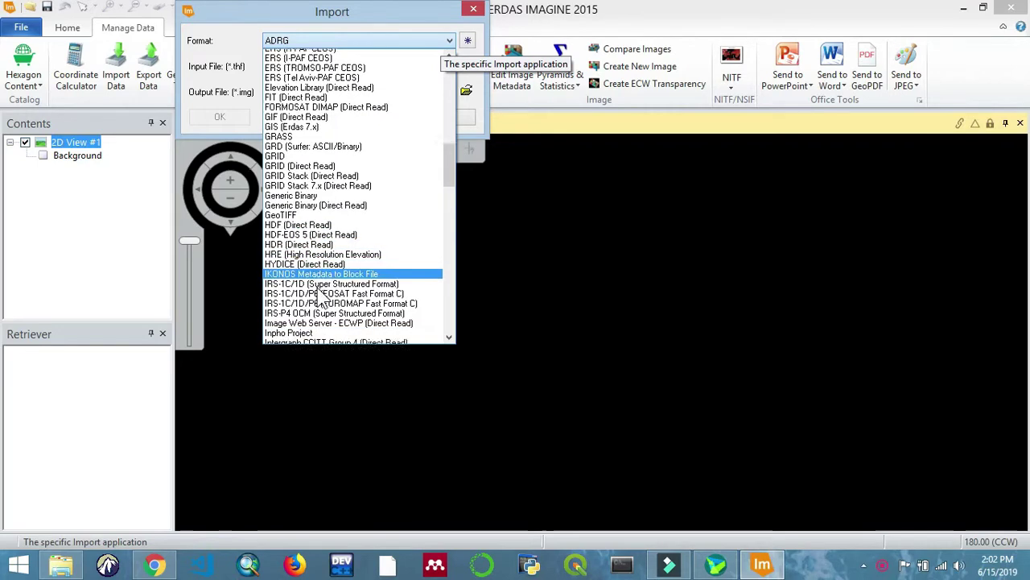
pyautogui.scroll(-18, 326, 274)
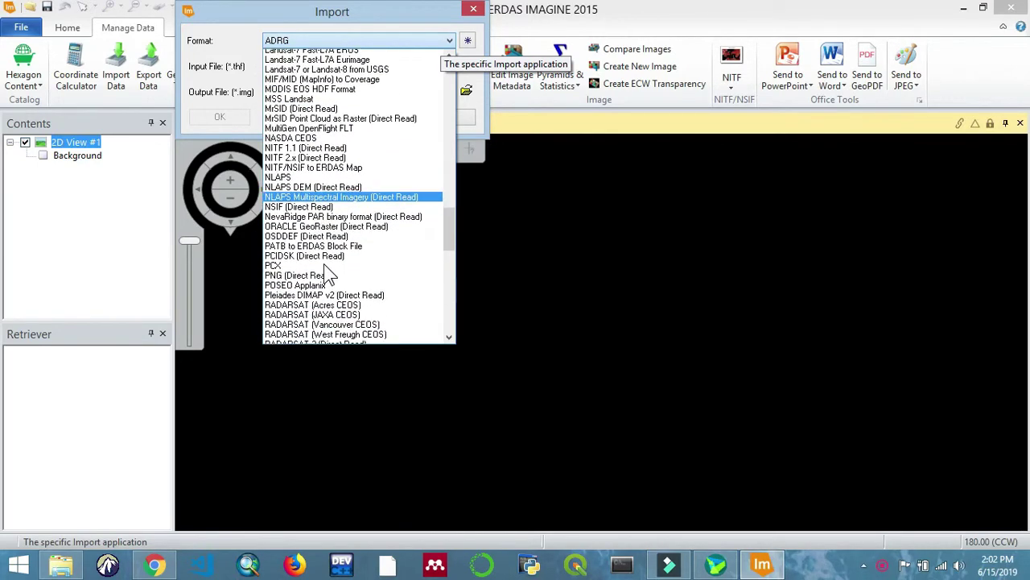
pyautogui.scroll(-7, 326, 274)
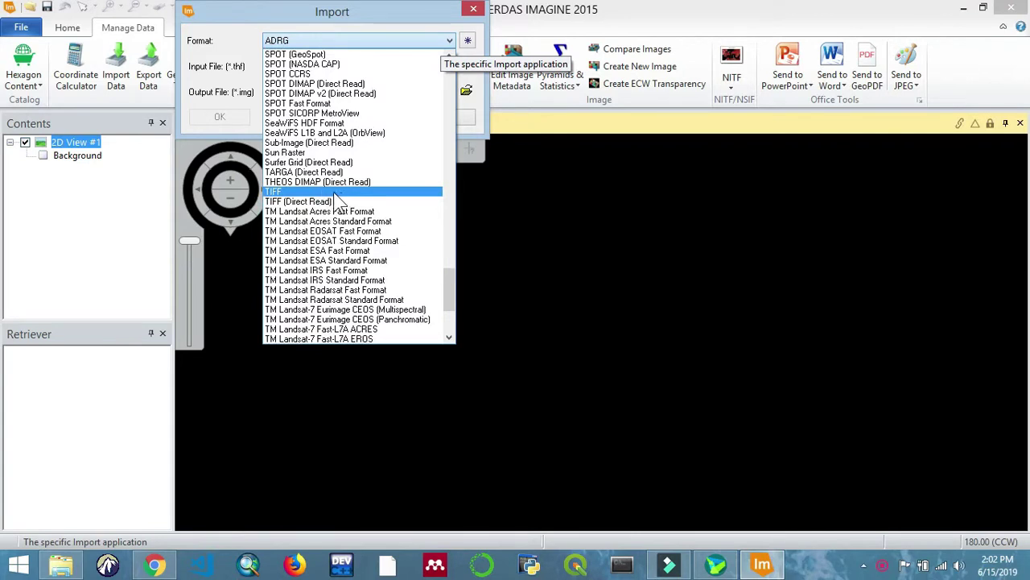
pyautogui.click(333, 193)
pyautogui.click(449, 64)
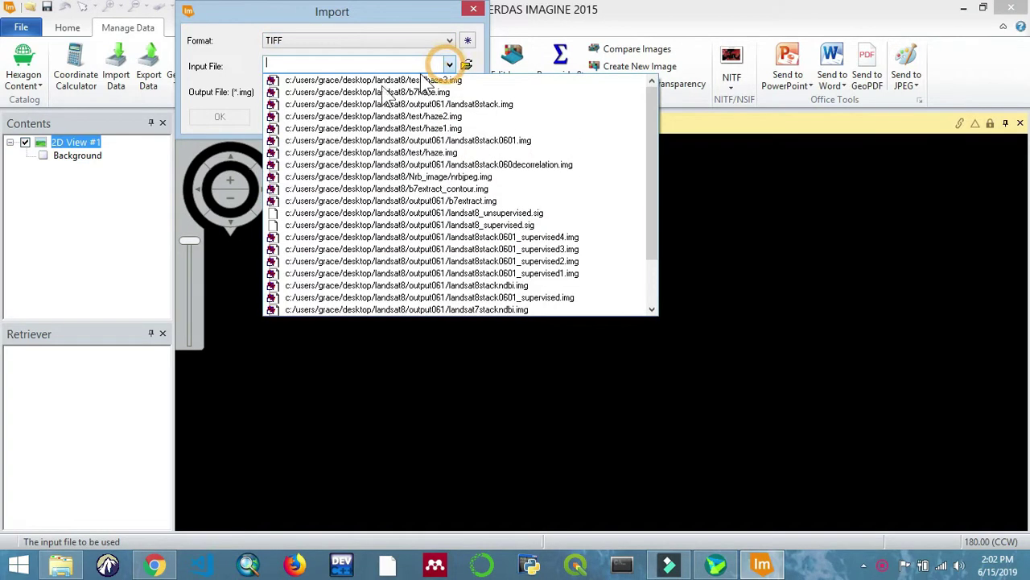
# Select LC08_L1TP_168061_20180129_20180207_01_T1_B8.TIF from the l061 scene folder as the input file.
pyautogui.click(463, 67)
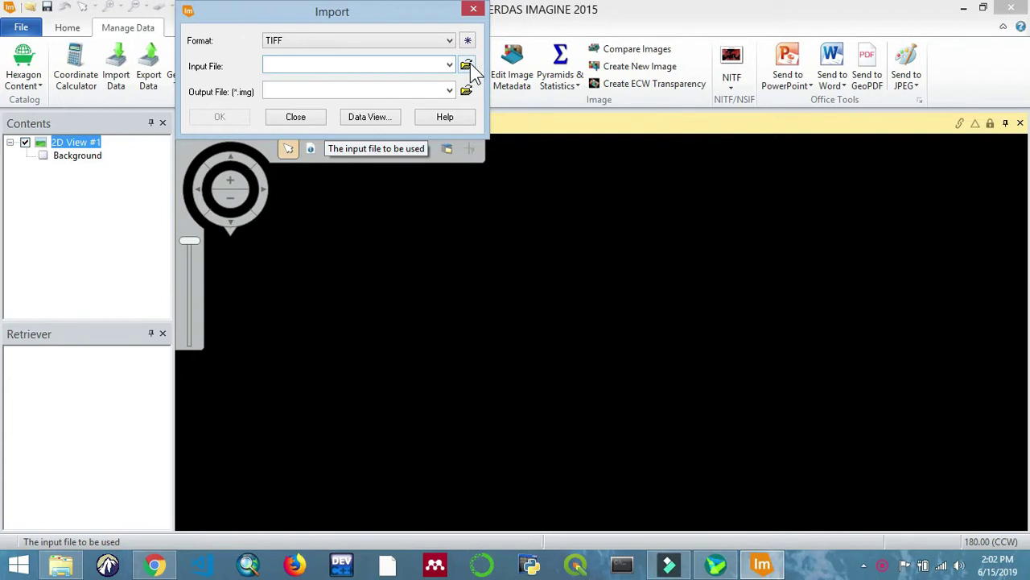
pyautogui.click(467, 66)
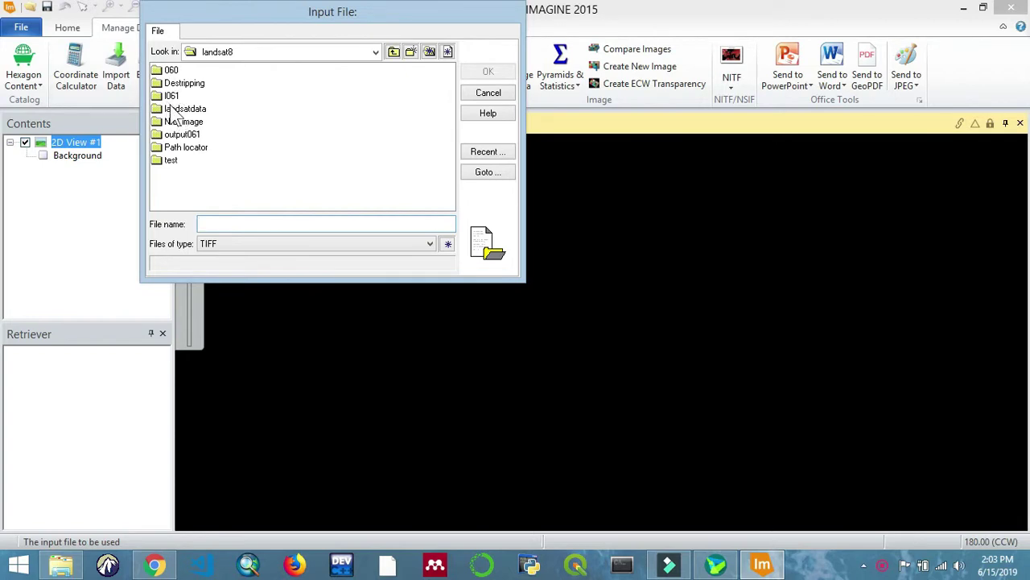
pyautogui.doubleClick(190, 135)
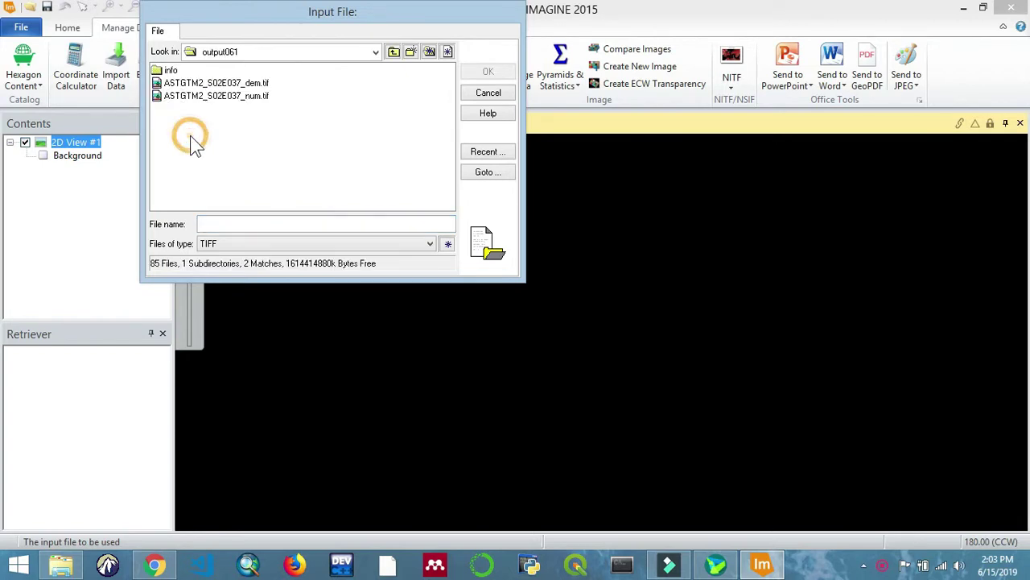
pyautogui.click(393, 52)
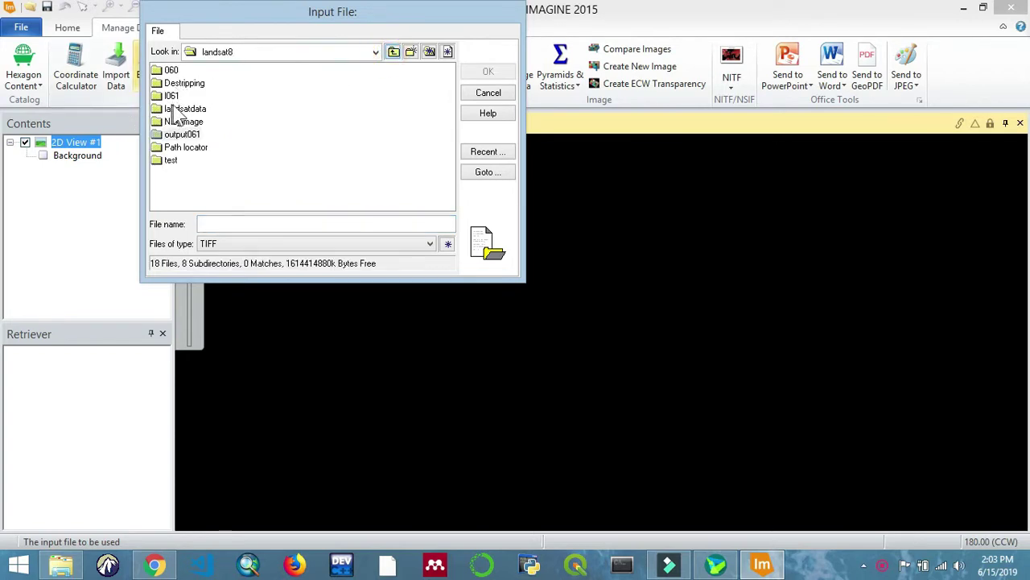
pyautogui.doubleClick(173, 96)
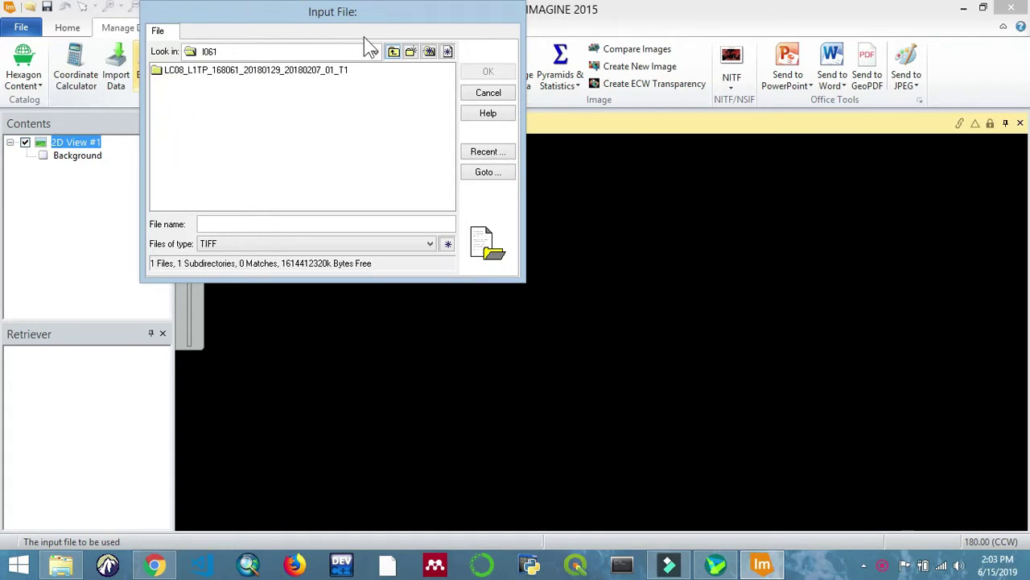
pyautogui.click(393, 54)
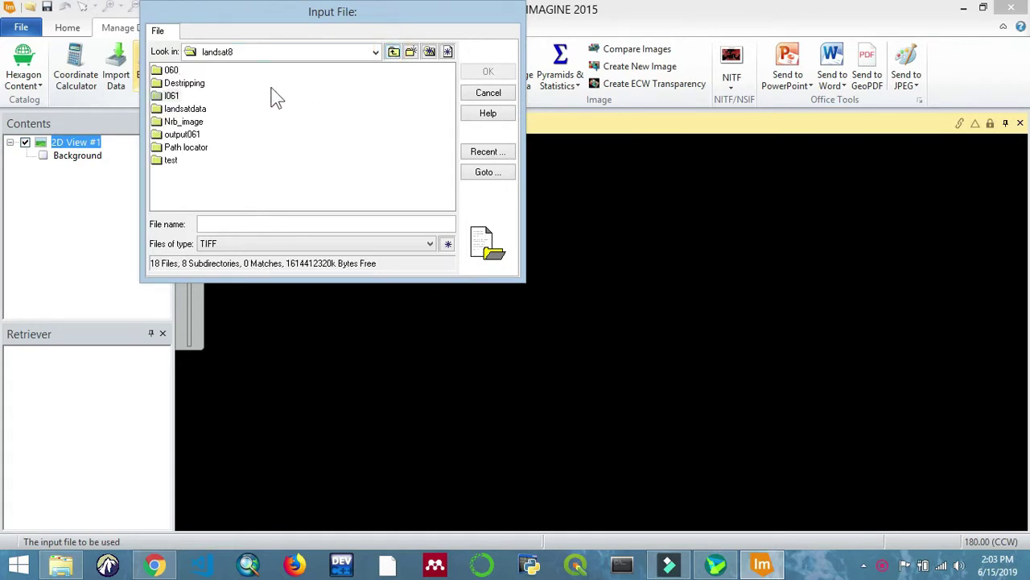
pyautogui.doubleClick(172, 96)
pyautogui.click(222, 70)
pyautogui.doubleClick(222, 70)
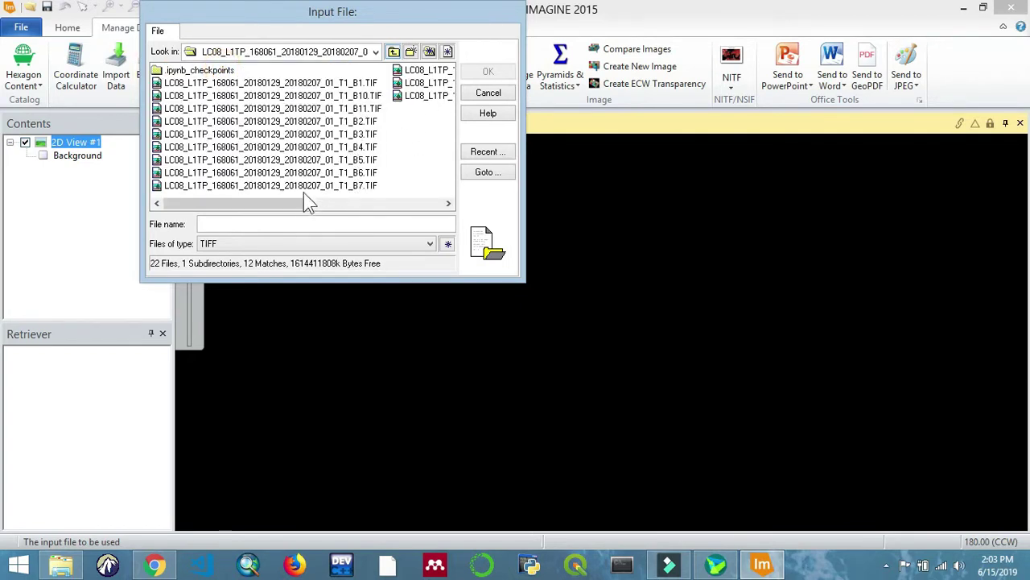
pyautogui.moveTo(309, 203); pyautogui.dragTo(398, 200)
pyautogui.click(366, 71)
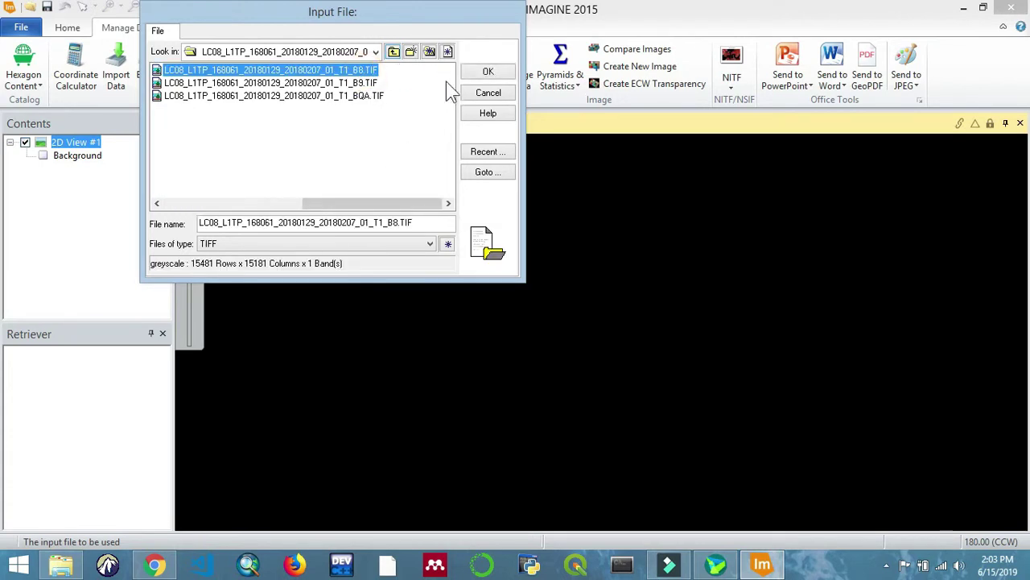
# Confirm the B8 input, decline deletion, and set the output to b8.img in the test folder.
pyautogui.click(489, 73)
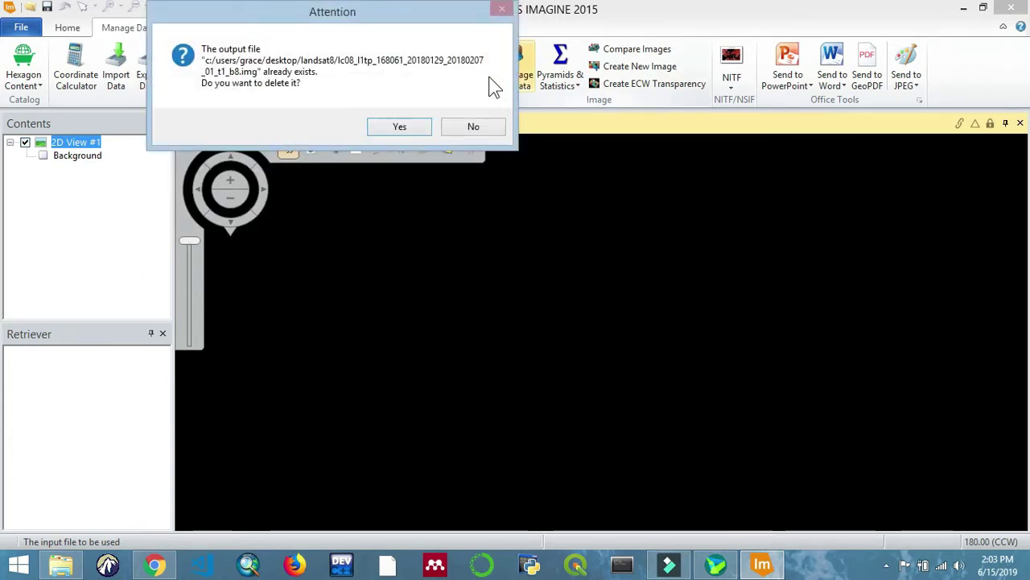
pyautogui.click(457, 128)
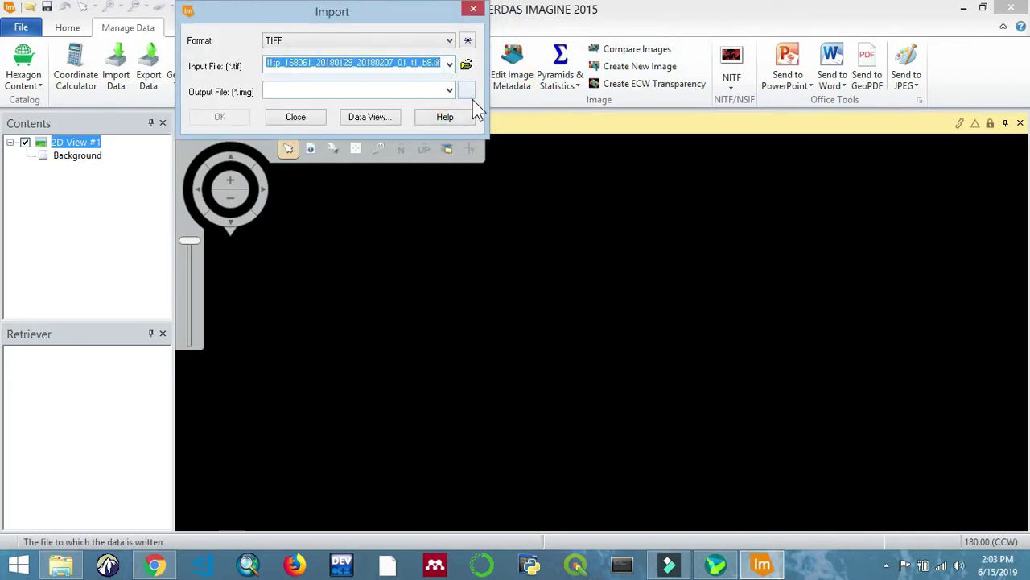
pyautogui.click(467, 91)
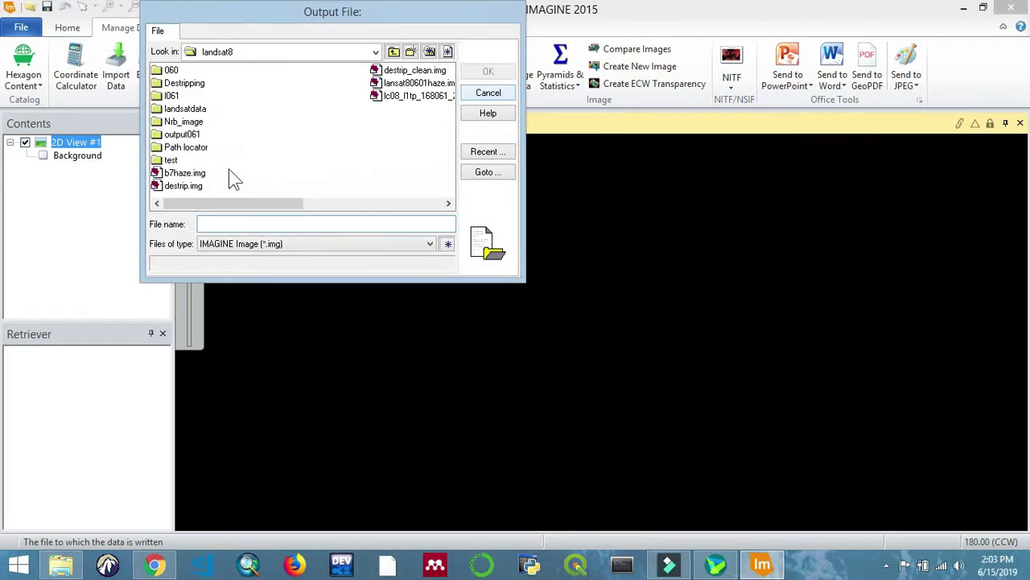
pyautogui.moveTo(241, 204); pyautogui.dragTo(193, 201)
pyautogui.doubleClick(171, 160)
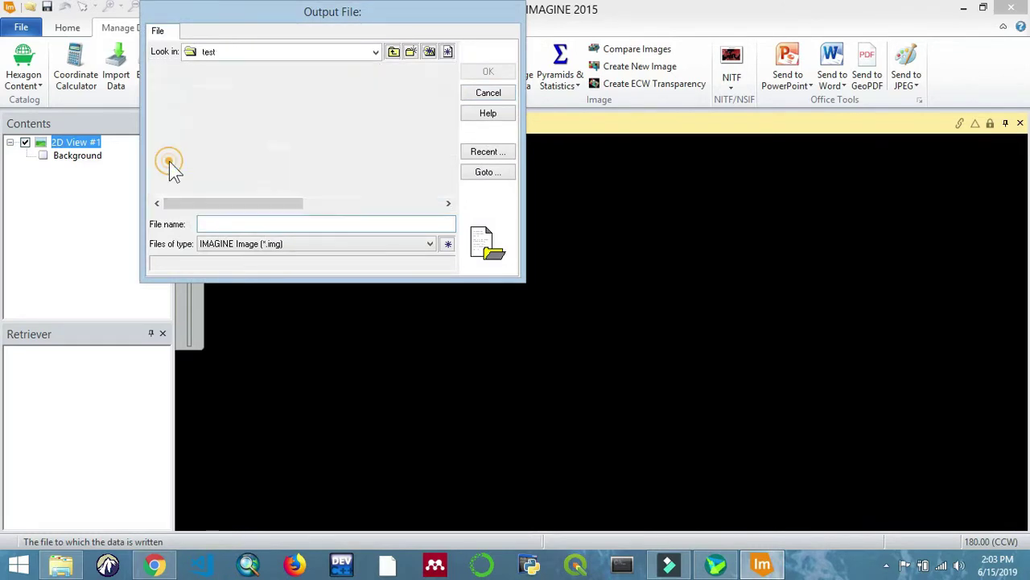
pyautogui.click(246, 223)
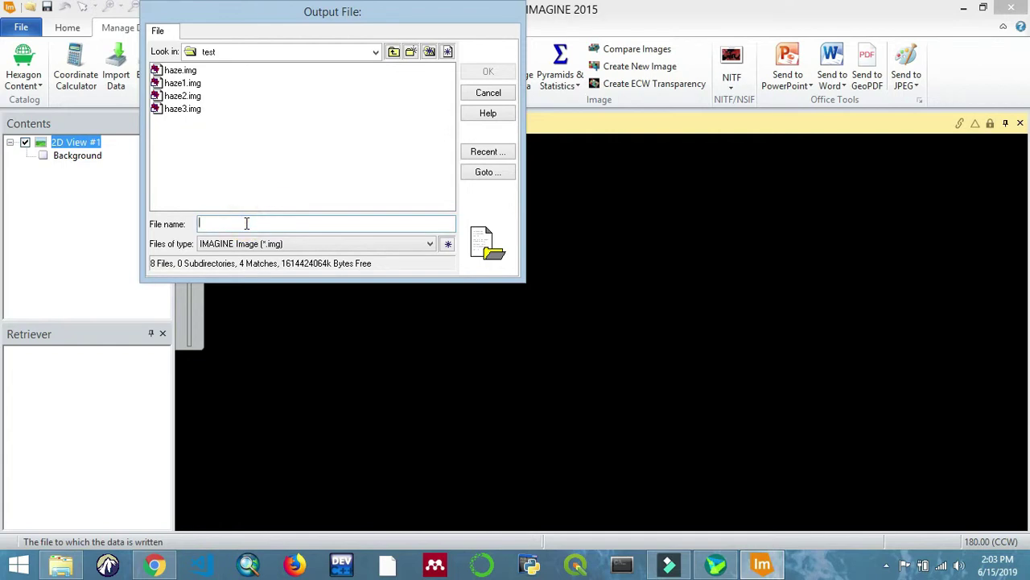
pyautogui.write('b8')
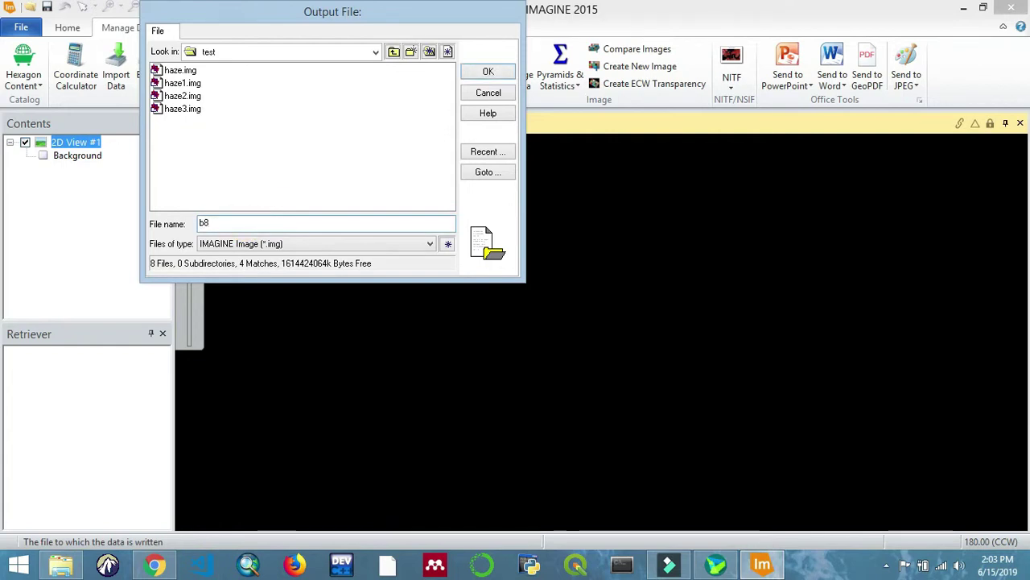
pyautogui.click(487, 71)
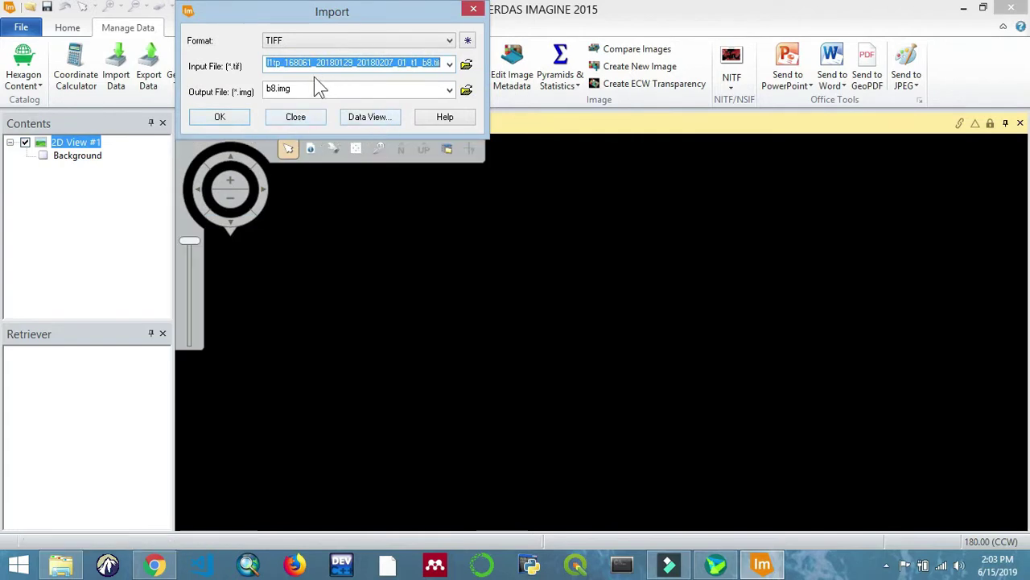
# Run the TIFF import to b8.img and close the finished process report.
pyautogui.click(220, 118)
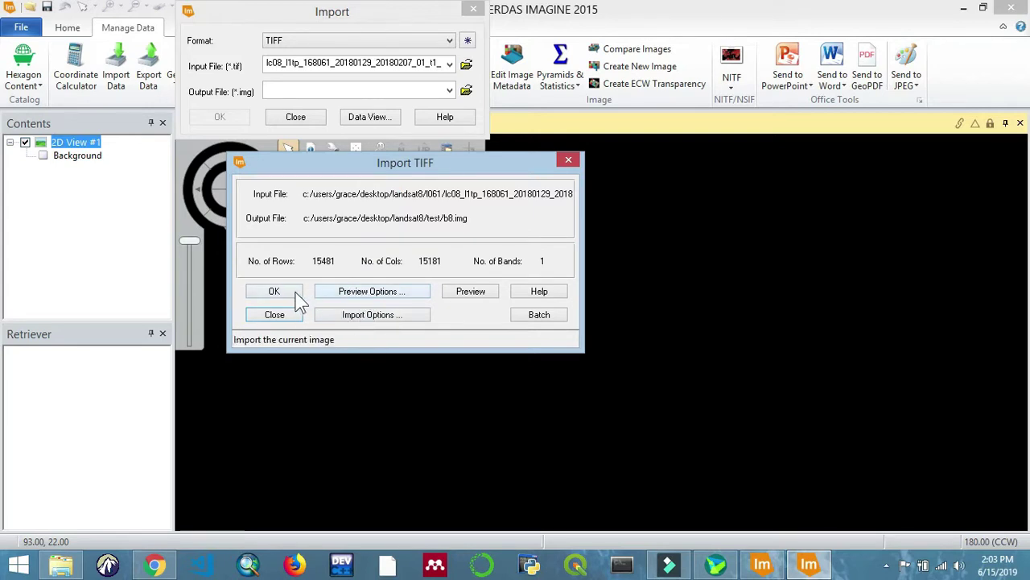
pyautogui.click(291, 291)
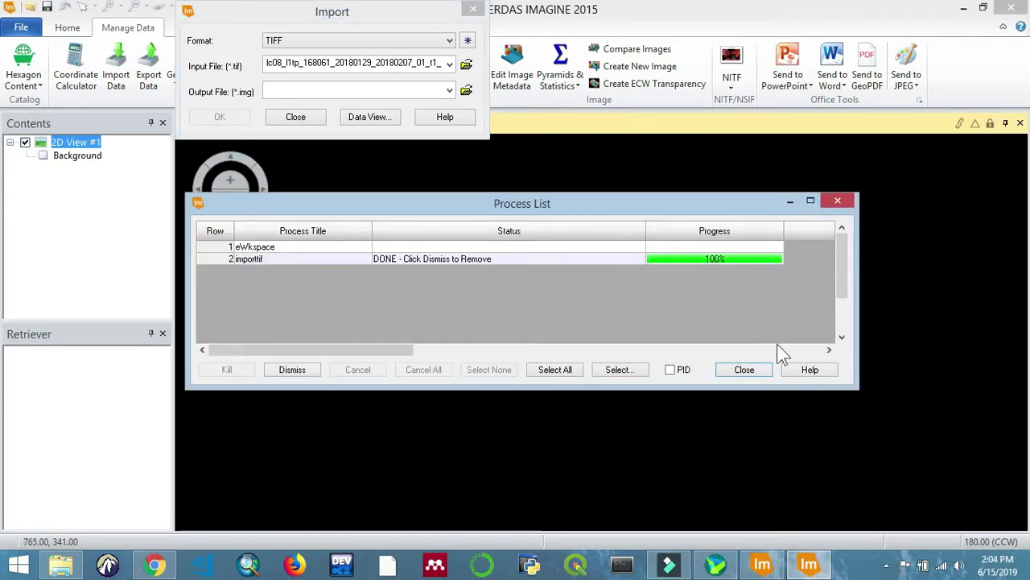
pyautogui.click(745, 370)
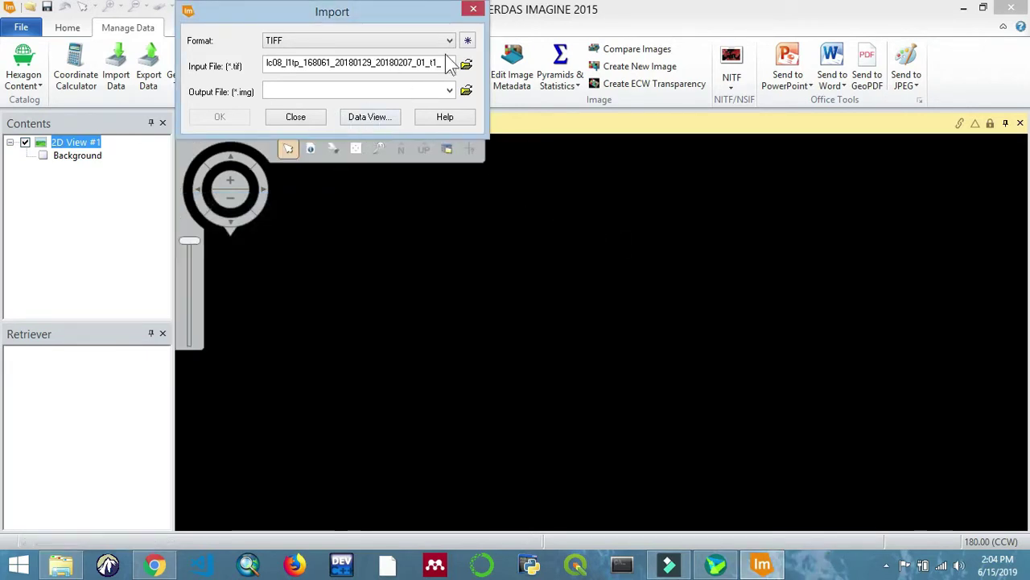
# Close Import and open b8.img from the test folder in 2D View #1.
pyautogui.click(473, 11)
pyautogui.rightClick(75, 143)
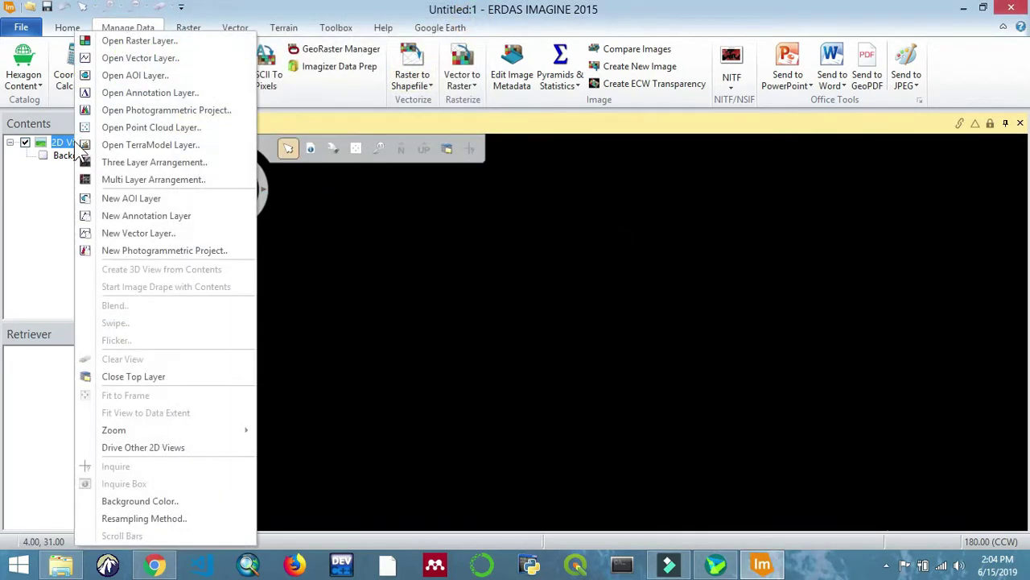
pyautogui.click(139, 41)
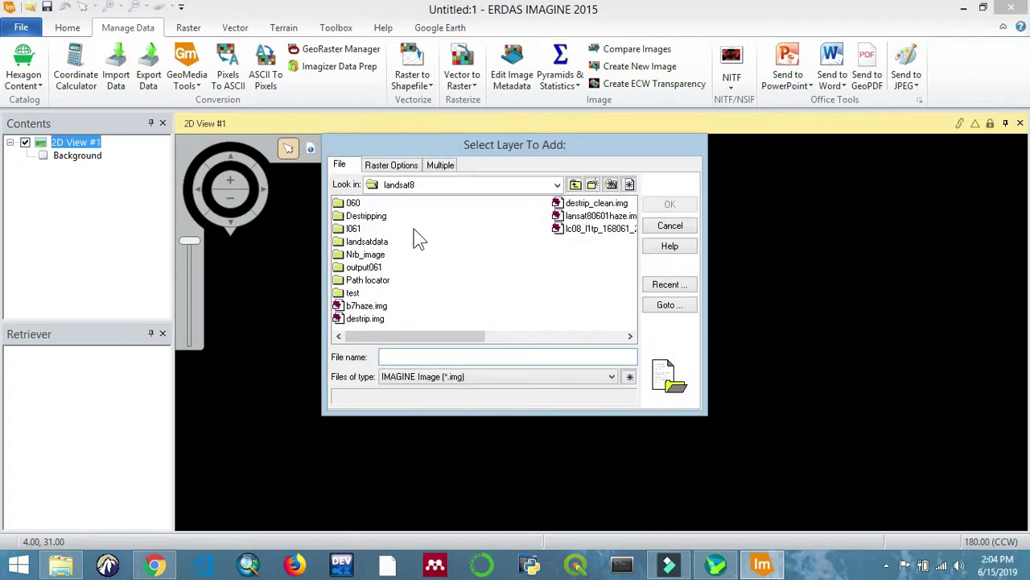
pyautogui.doubleClick(354, 293)
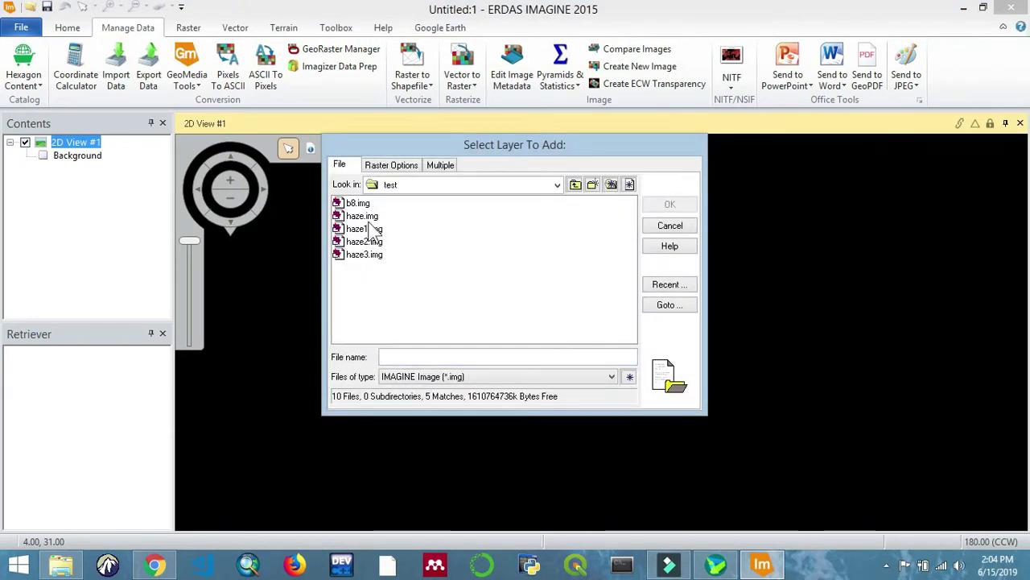
pyautogui.click(354, 203)
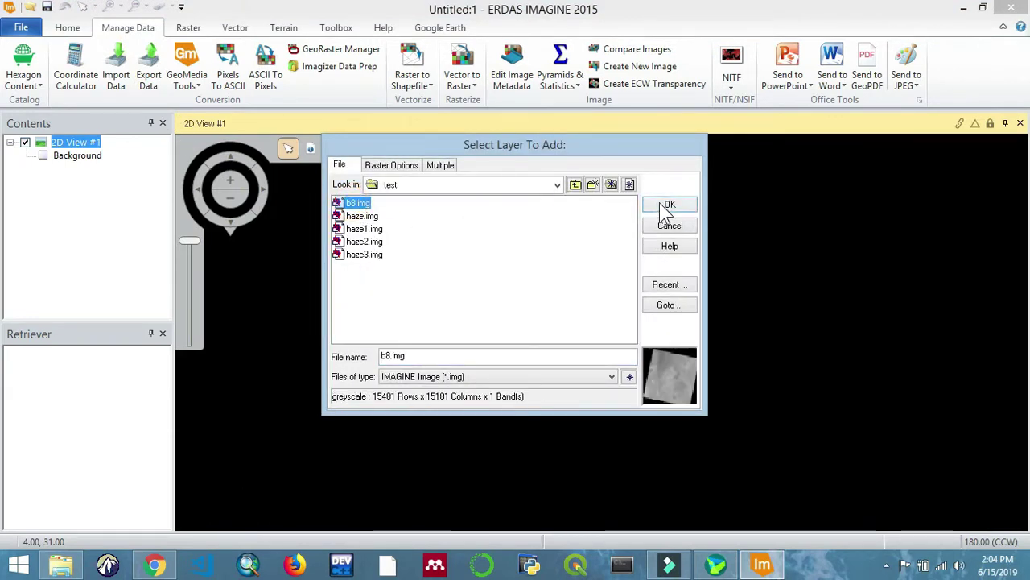
pyautogui.click(662, 204)
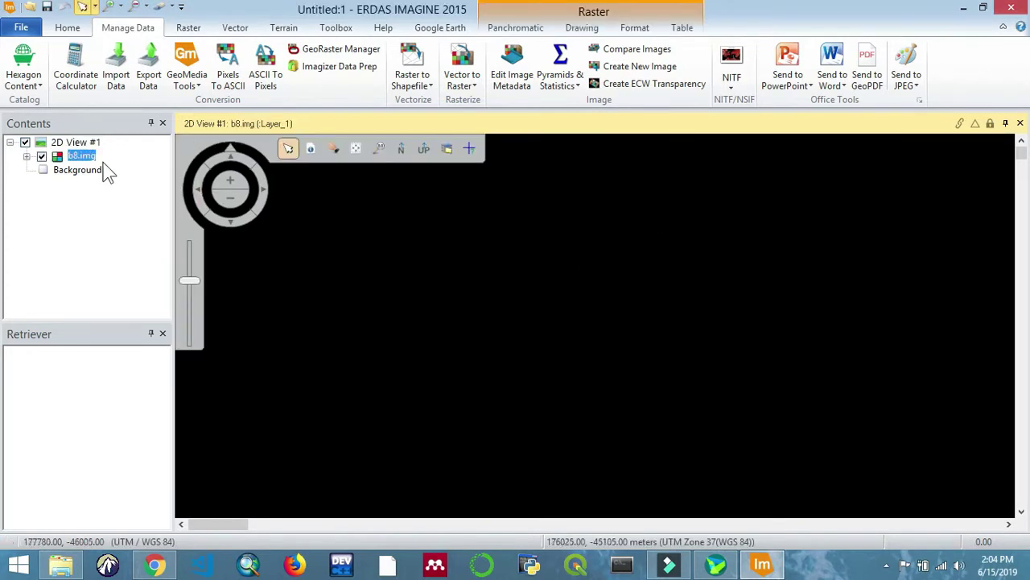
# Fit b8.img to the window and bring up Open Raster Layer again.
pyautogui.rightClick(95, 159)
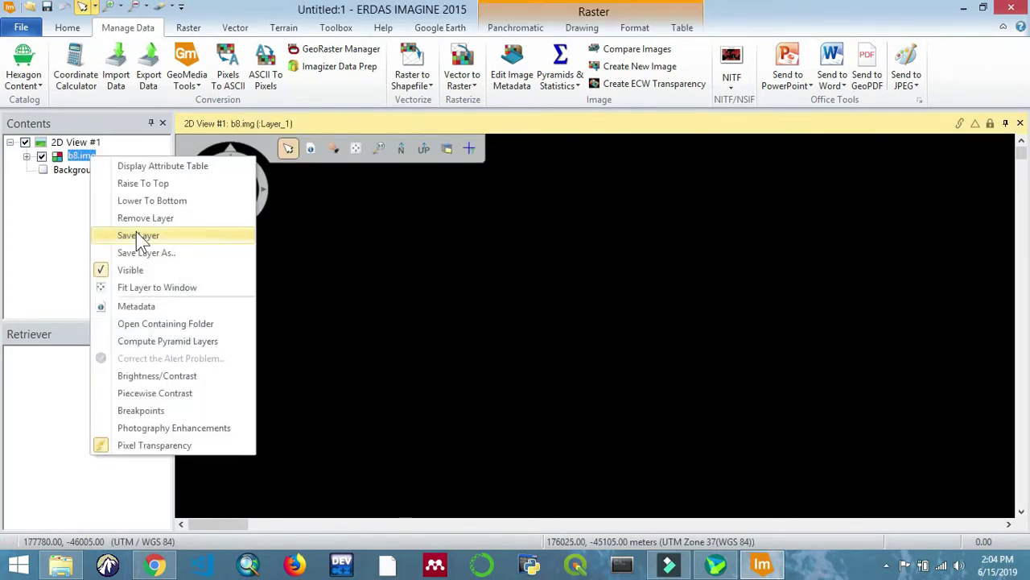
pyautogui.click(184, 288)
pyautogui.rightClick(74, 143)
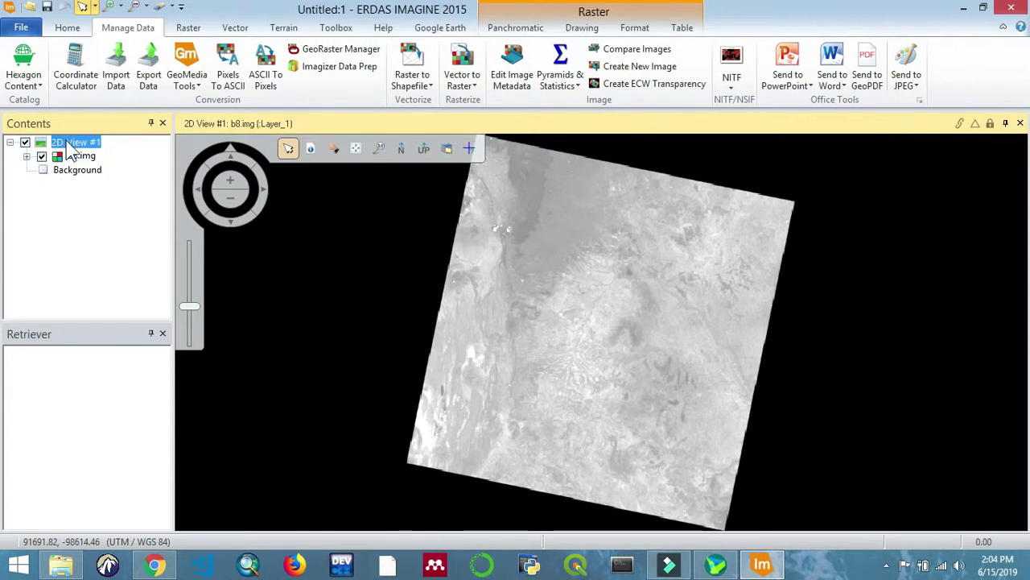
pyautogui.click(135, 43)
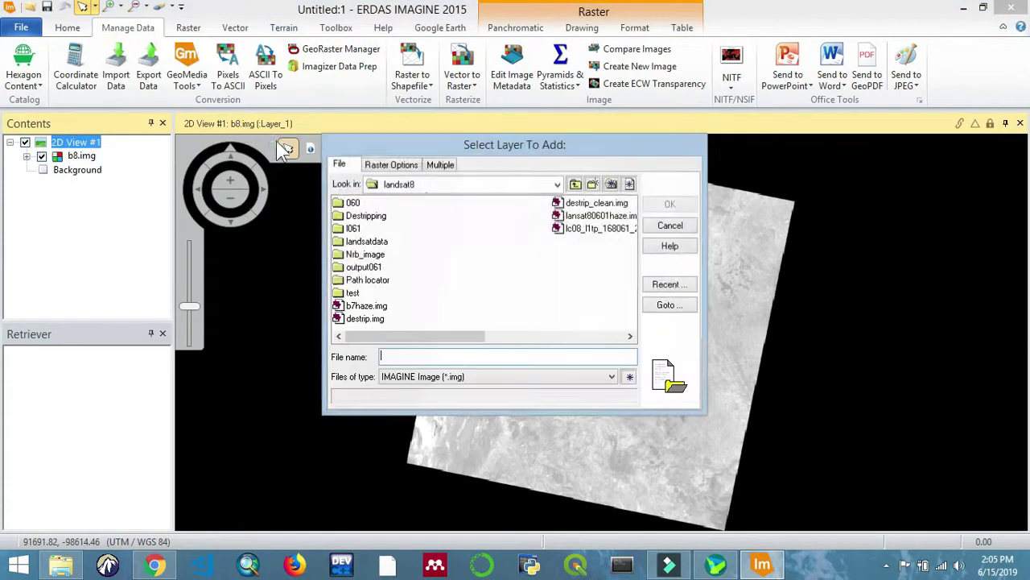
# Add landsat8stack.img from output061 above b8.img, toggling its visibility off and back on.
pyautogui.doubleClick(363, 269)
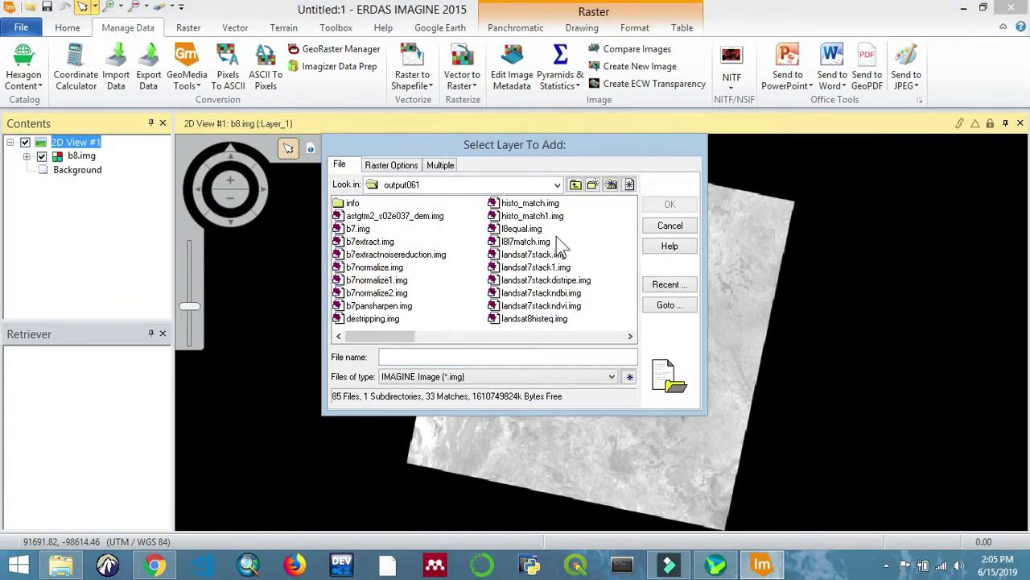
pyautogui.moveTo(419, 336); pyautogui.dragTo(516, 340)
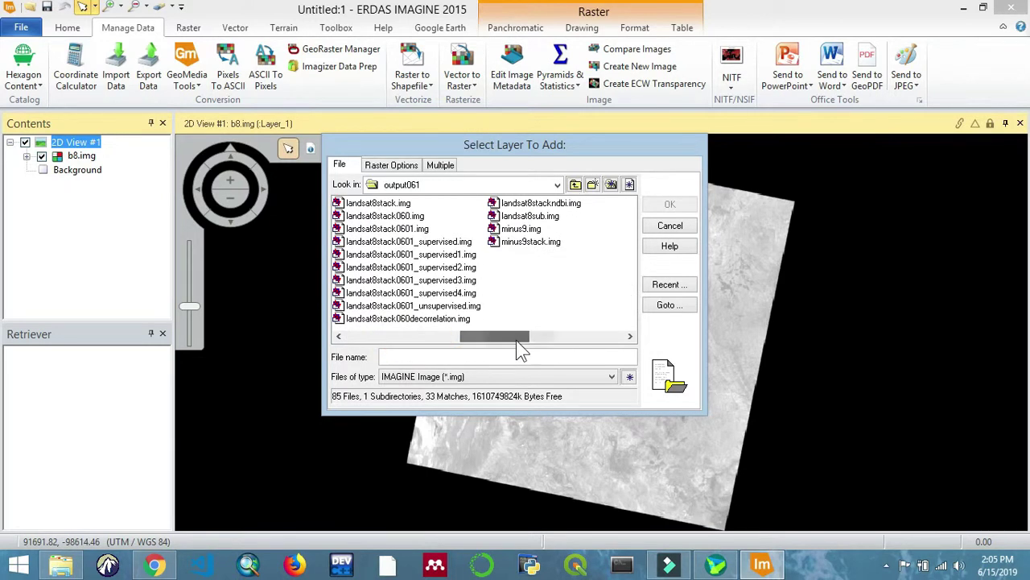
pyautogui.click(402, 229)
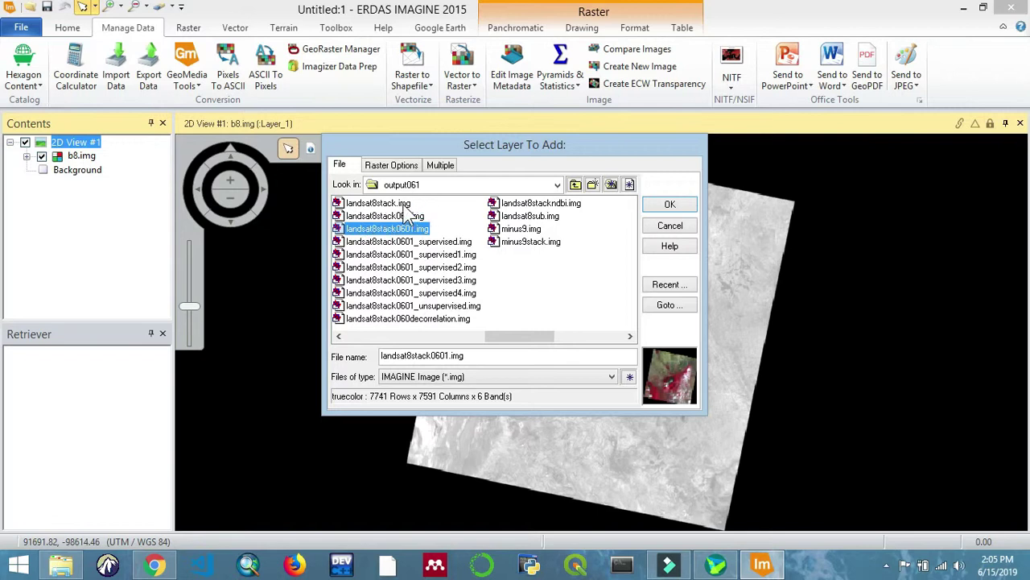
pyautogui.click(401, 204)
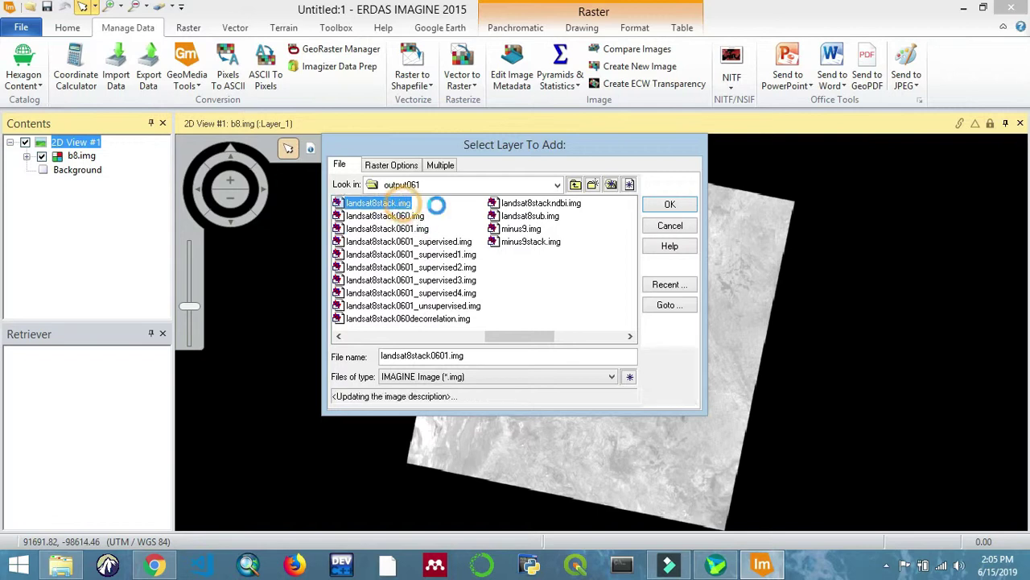
pyautogui.click(688, 205)
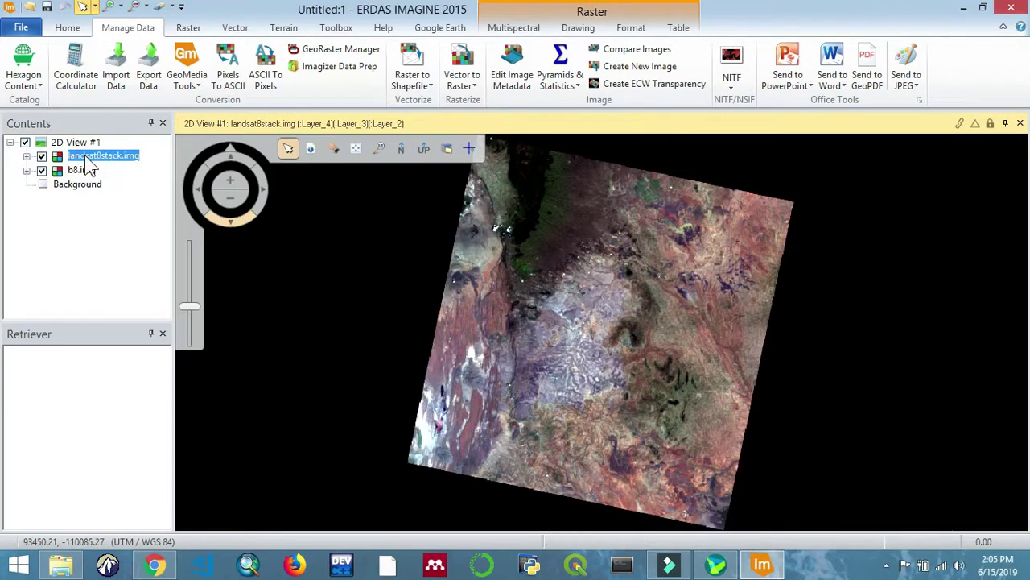
pyautogui.click(42, 157)
pyautogui.click(42, 156)
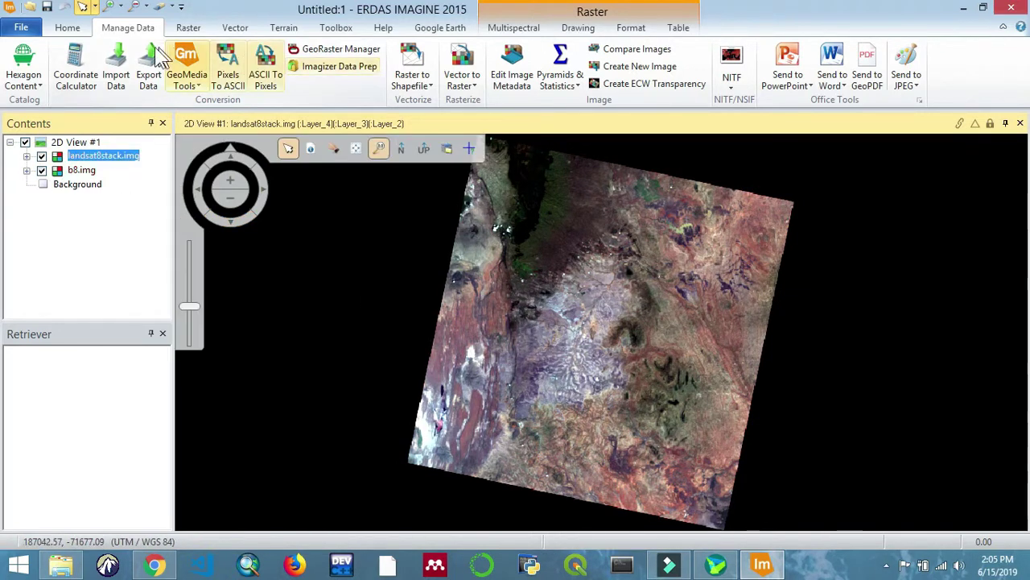
# Launch HPF Resolution Merge from the Raster Pan Sharpen menu.
pyautogui.click(189, 27)
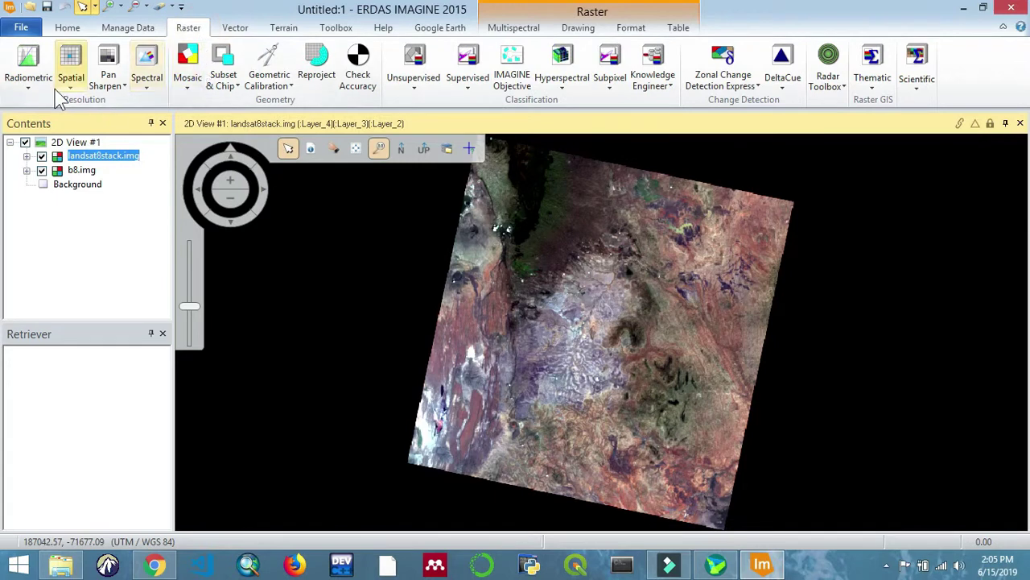
pyautogui.click(122, 84)
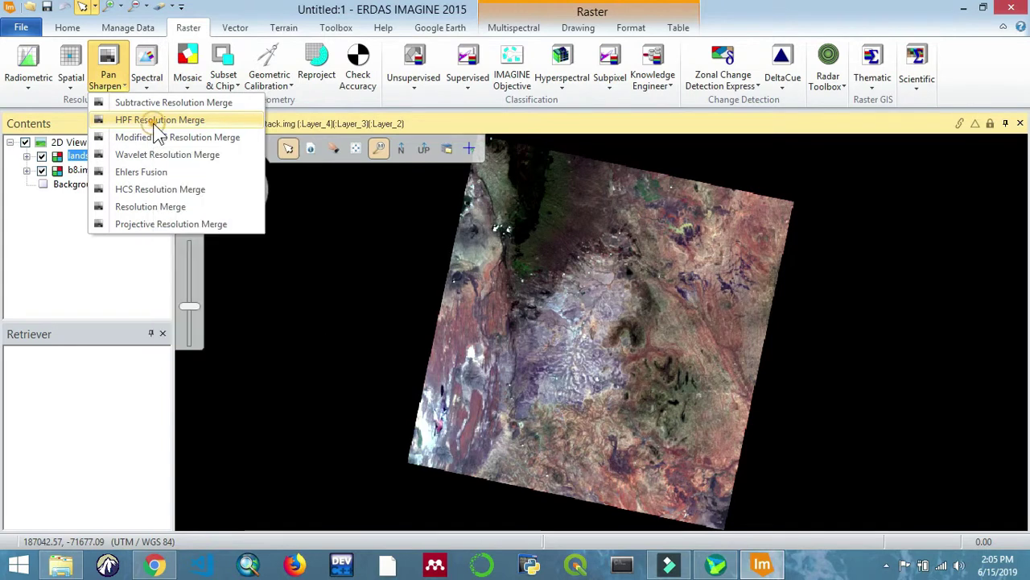
pyautogui.click(155, 122)
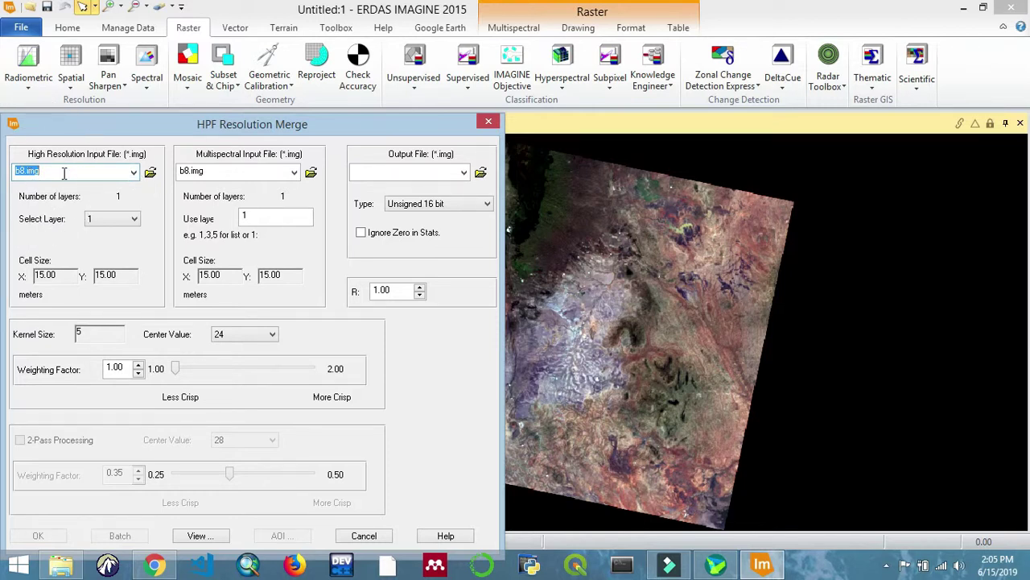
# Set landsat8stack.img as the multispectral input file.
pyautogui.click(292, 177)
pyautogui.click(298, 174)
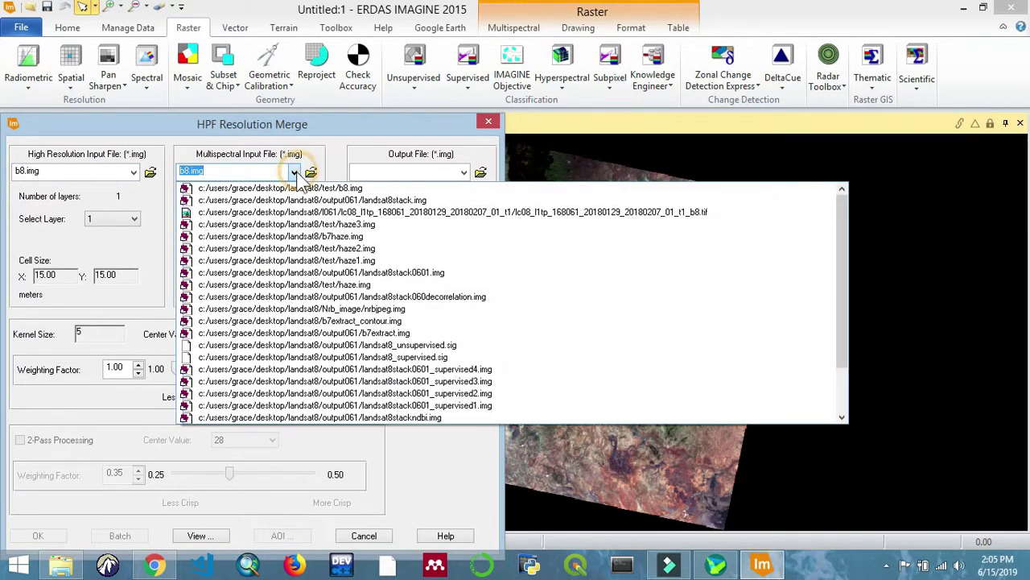
pyautogui.click(337, 201)
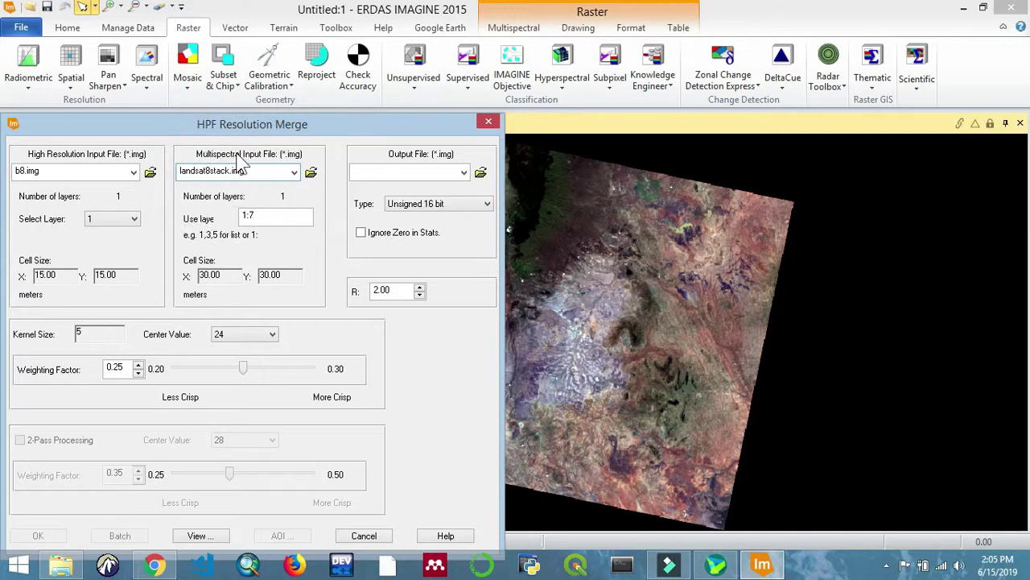
# Name the output landsat8_pansharp.img in the test folder and move the dialog aside.
pyautogui.click(384, 173)
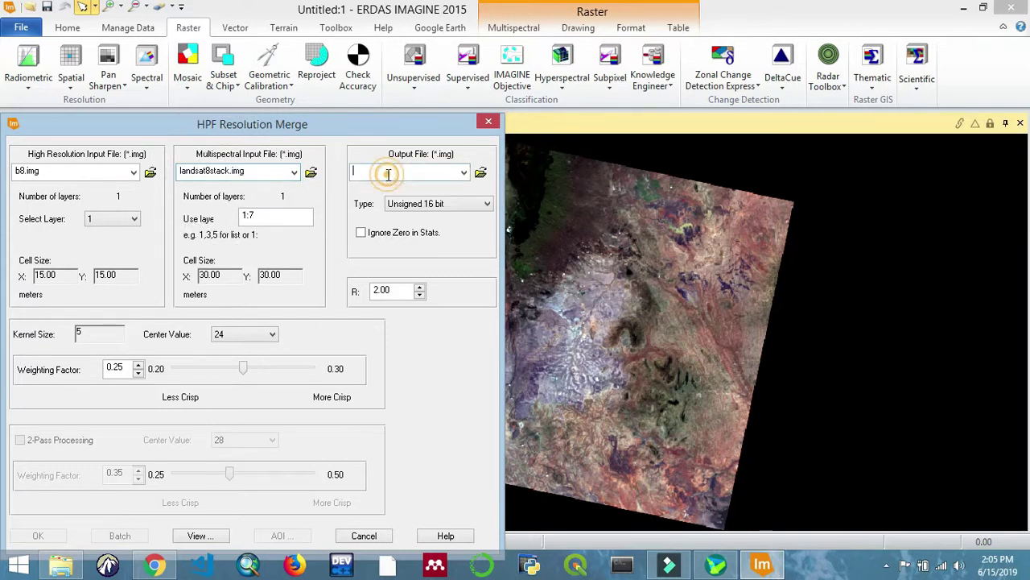
pyautogui.click(480, 174)
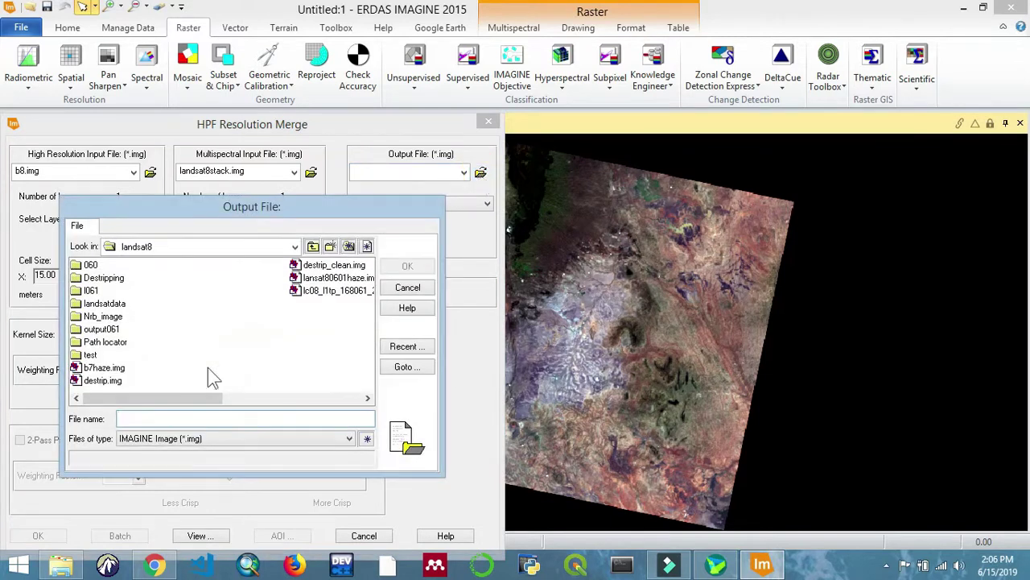
pyautogui.doubleClick(90, 354)
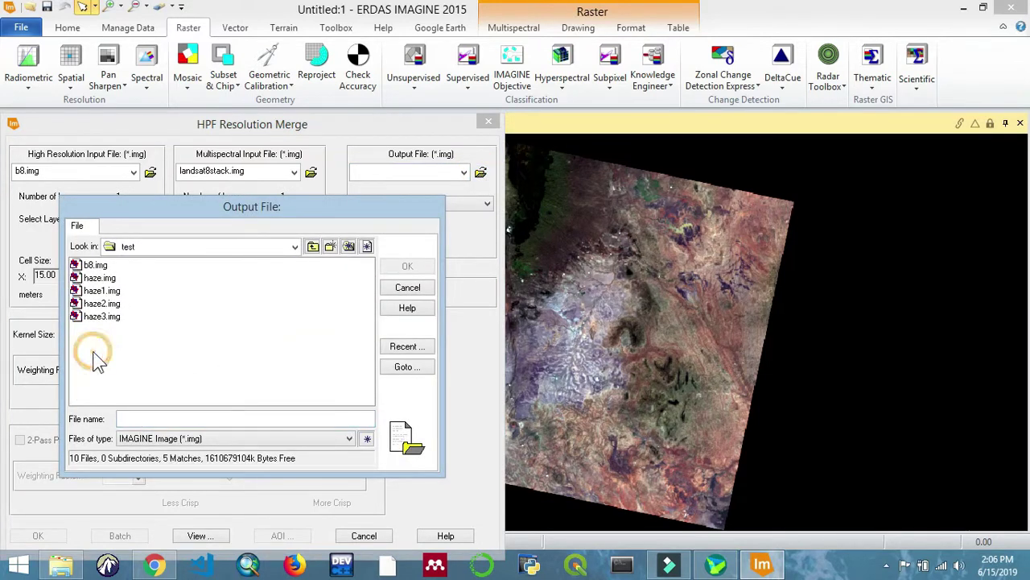
pyautogui.click(159, 412)
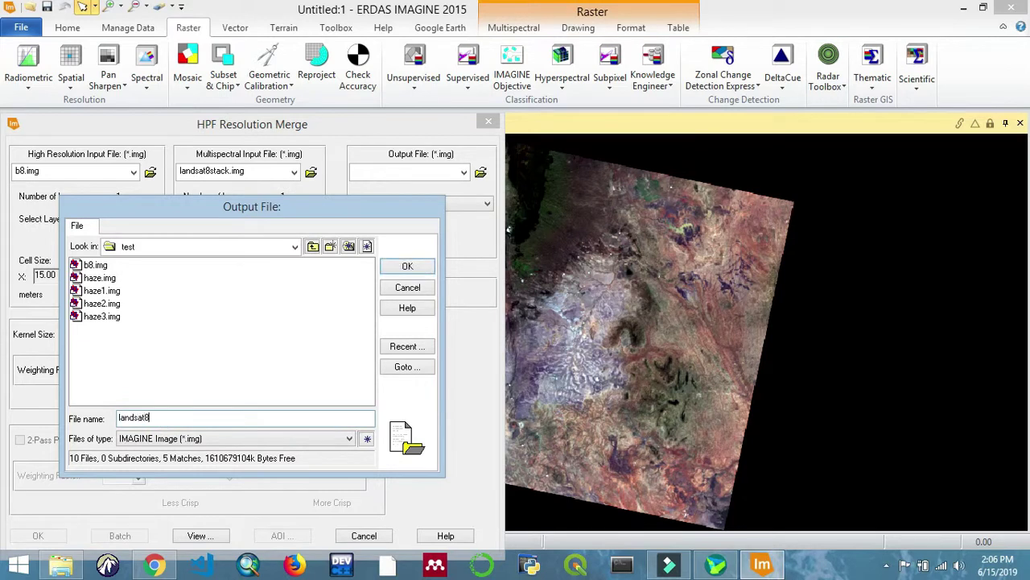
pyautogui.write('landsat8_pansharp')
pyautogui.click(407, 267)
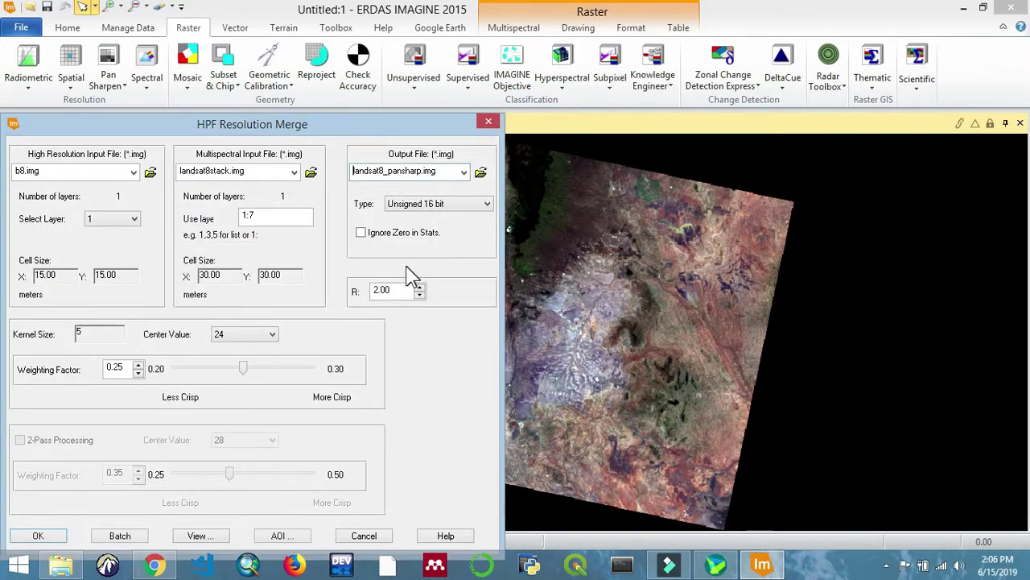
pyautogui.moveTo(279, 130); pyautogui.dragTo(489, 94)
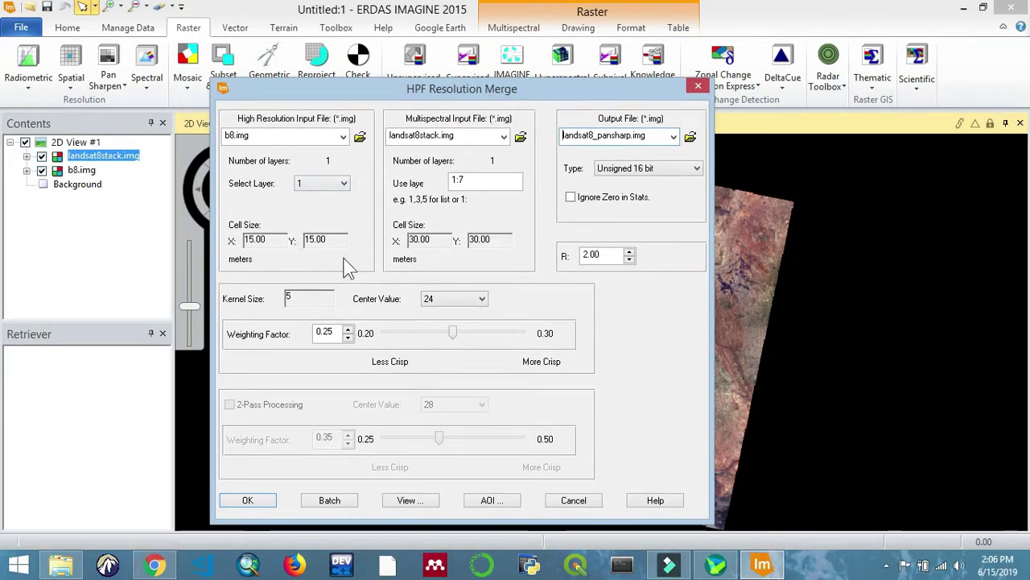
# Keep high-resolution layer 1 and run the HPF Resolution Merge.
pyautogui.click(341, 188)
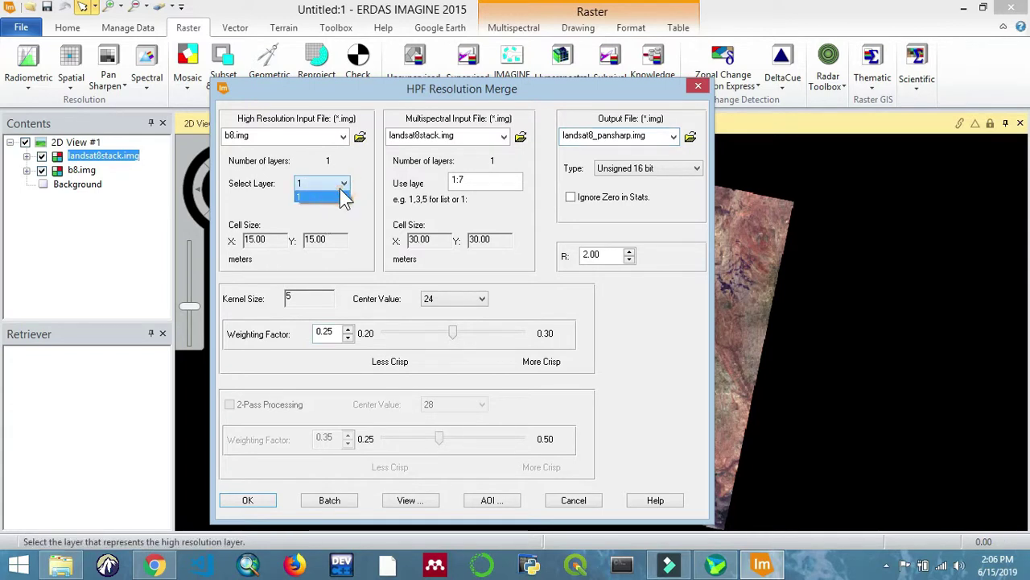
pyautogui.click(341, 197)
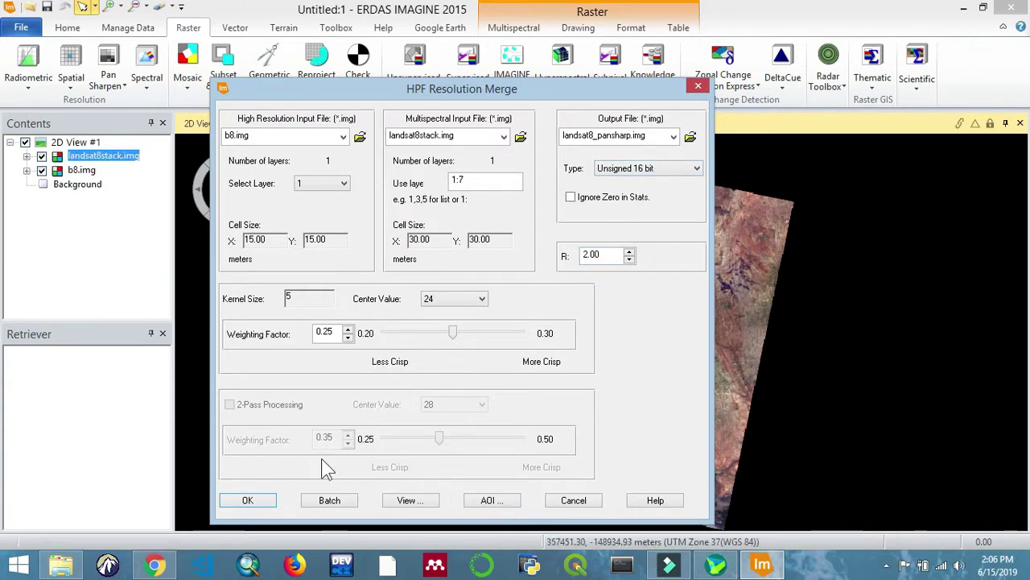
pyautogui.click(263, 506)
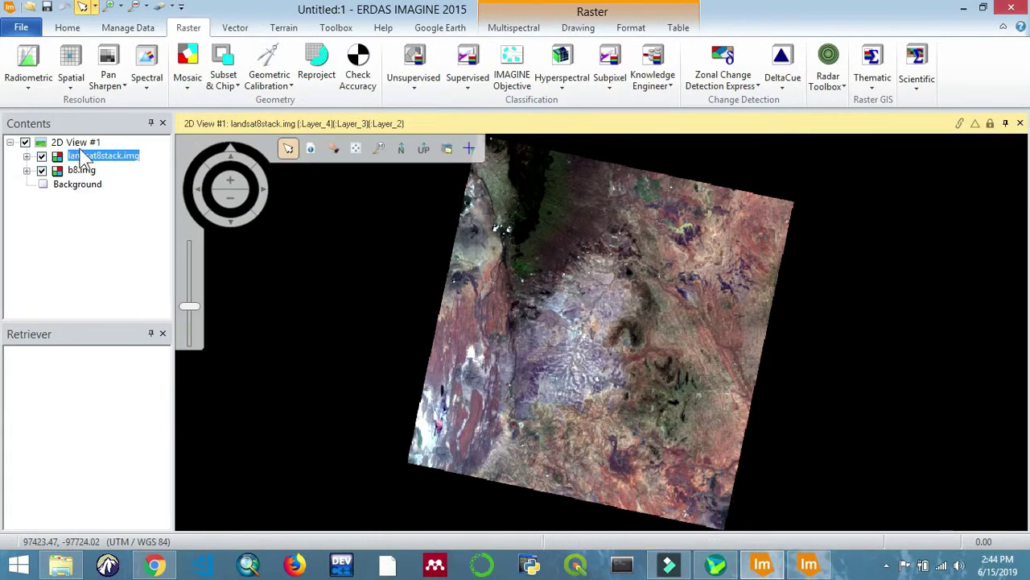
# Create 2D View #2 and load test/landsat8_pansharp.img into it.
pyautogui.click(71, 31)
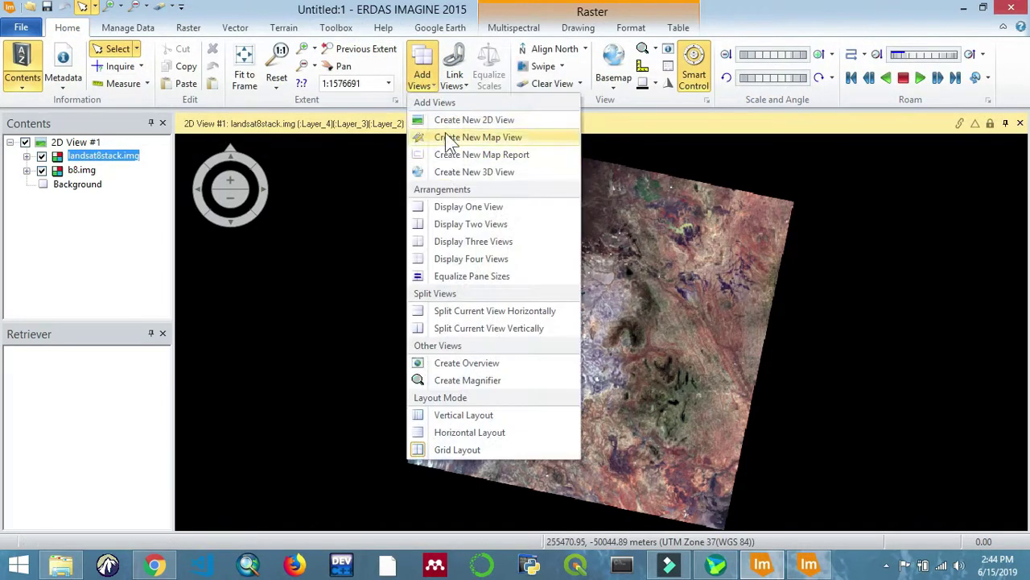
pyautogui.click(444, 120)
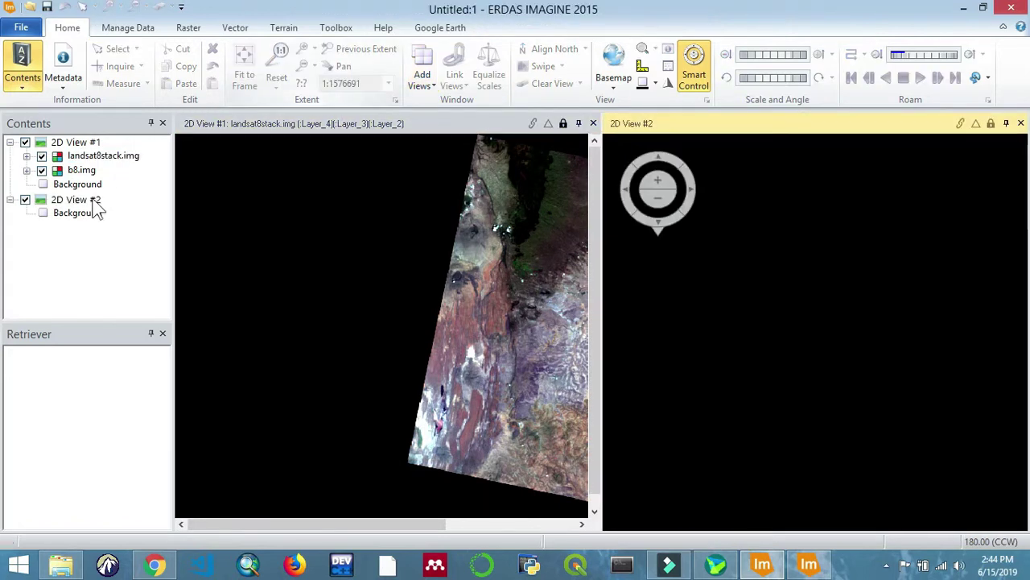
pyautogui.rightClick(74, 200)
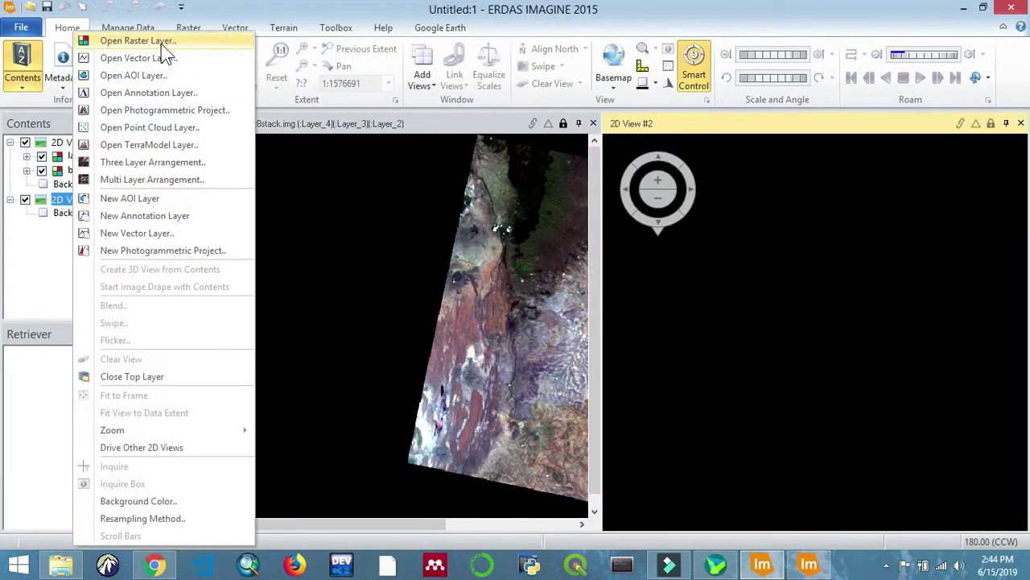
pyautogui.click(162, 44)
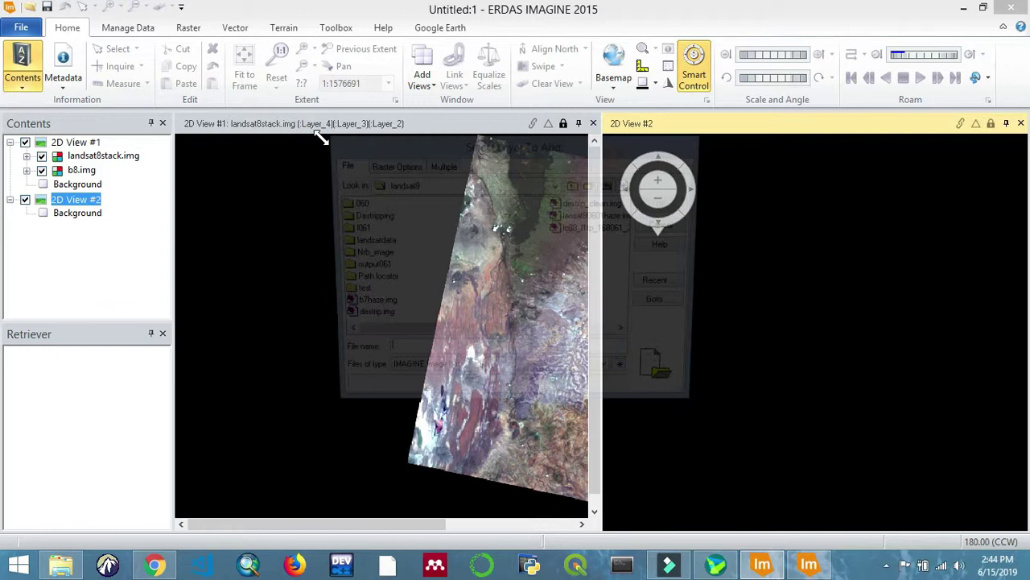
pyautogui.click(361, 294)
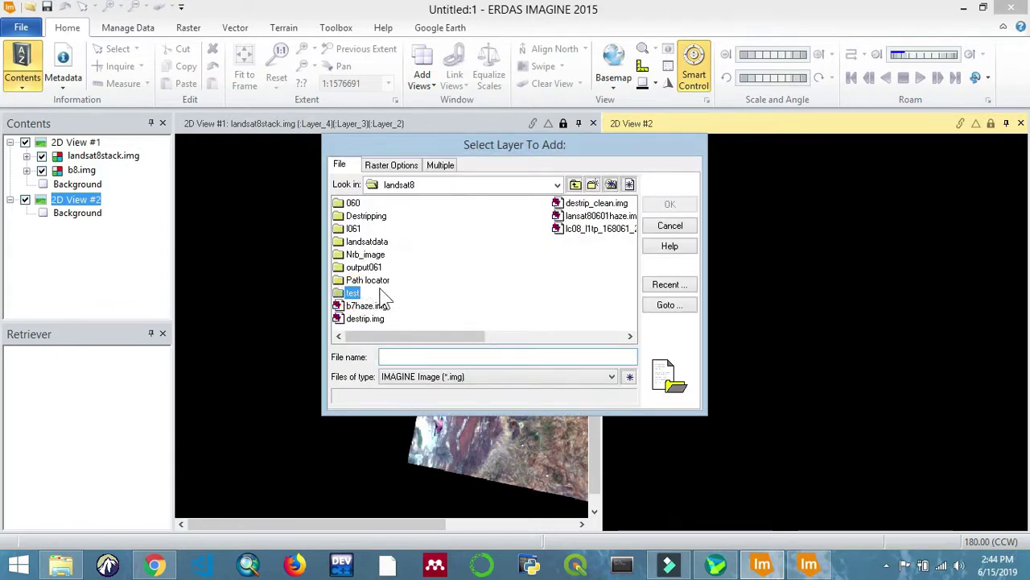
pyautogui.doubleClick(384, 295)
pyautogui.click(384, 268)
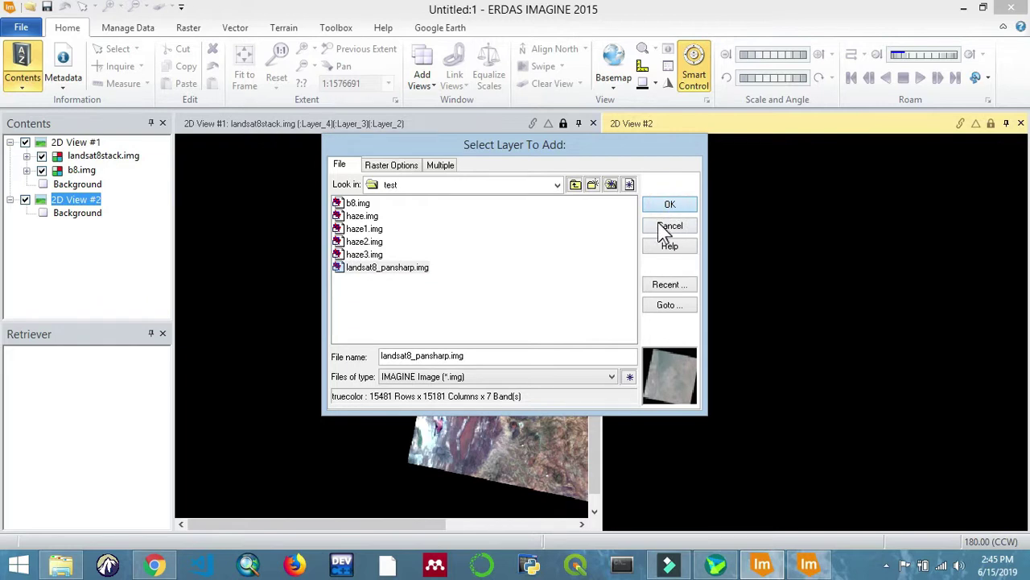
pyautogui.press('Return')
# Fit landsat8_pansharp.img to the 2D View #2 window.
pyautogui.rightClick(61, 199)
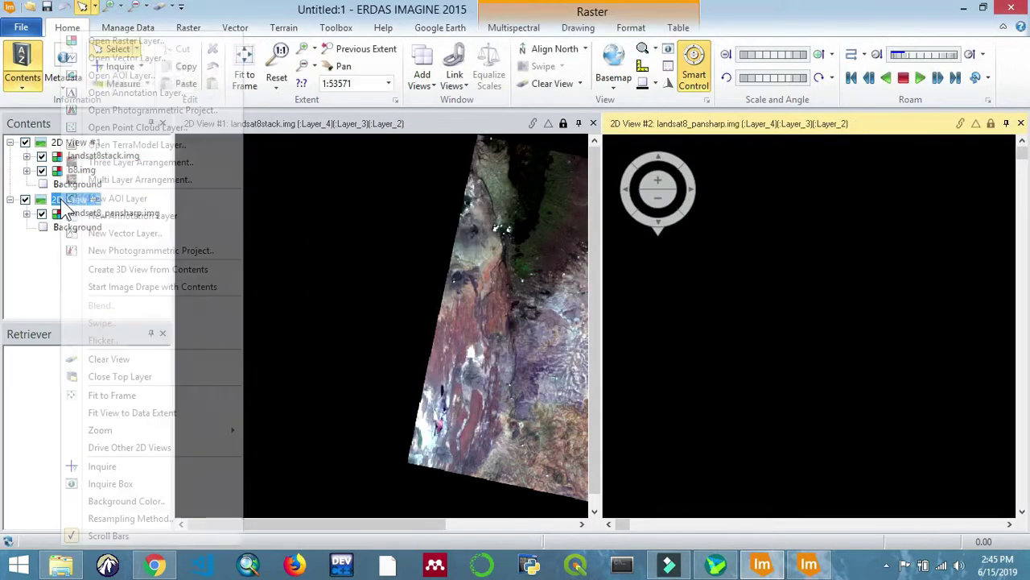
pyautogui.rightClick(61, 214)
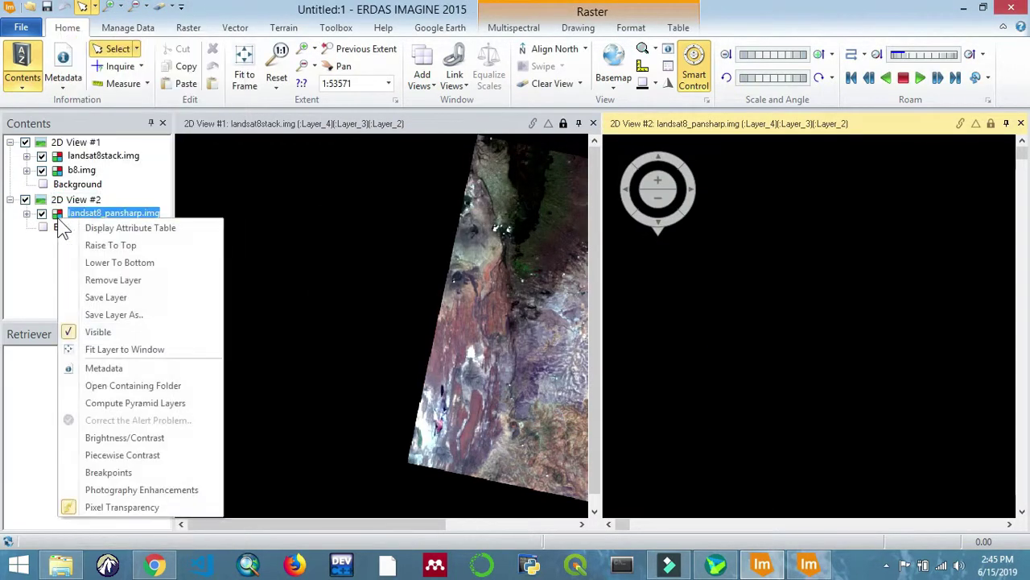
pyautogui.click(121, 350)
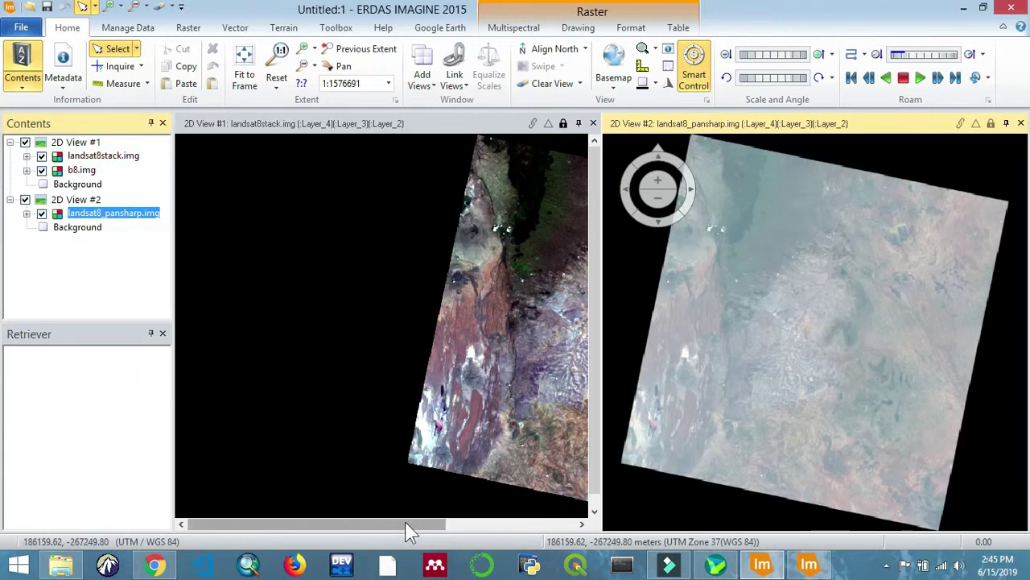
# Fit landsat8stack.img in View #1, lock both views, and zoom to confirm landsat8_pansharp.img follows.
pyautogui.click(406, 522)
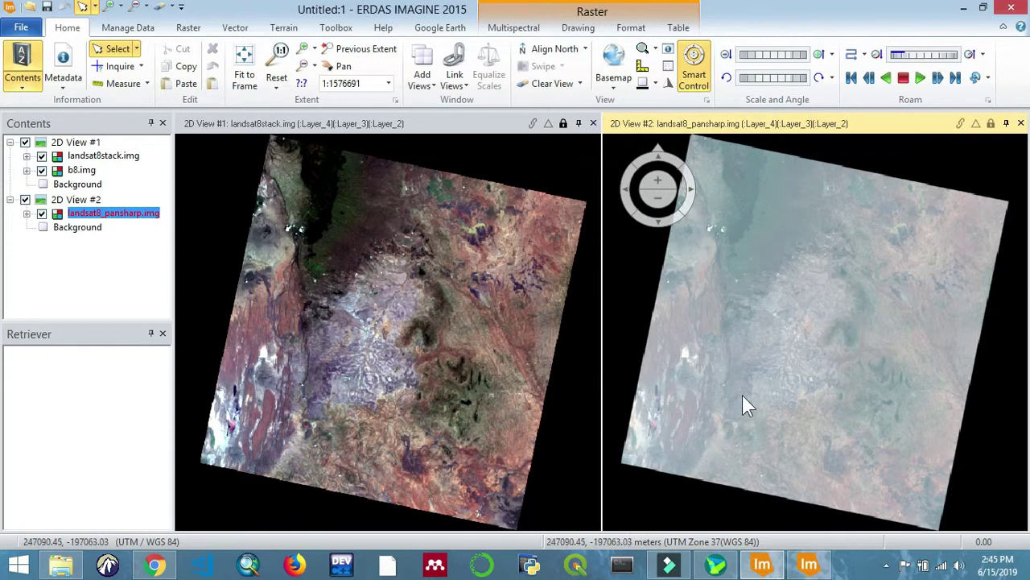
pyautogui.click(563, 123)
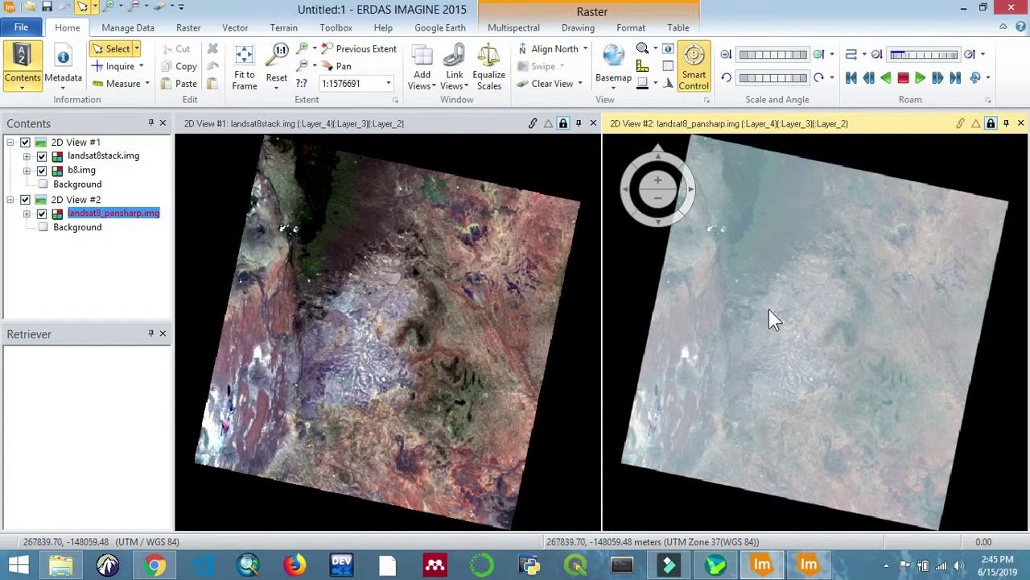
pyautogui.click(475, 304)
pyautogui.scroll(-1, 482, 328)
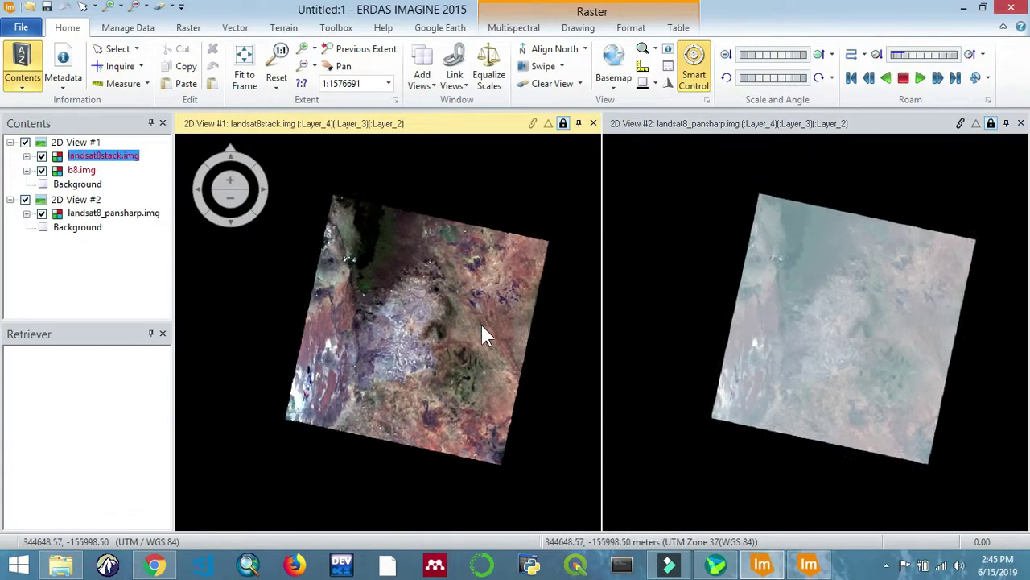
pyautogui.scroll(3, 481, 323)
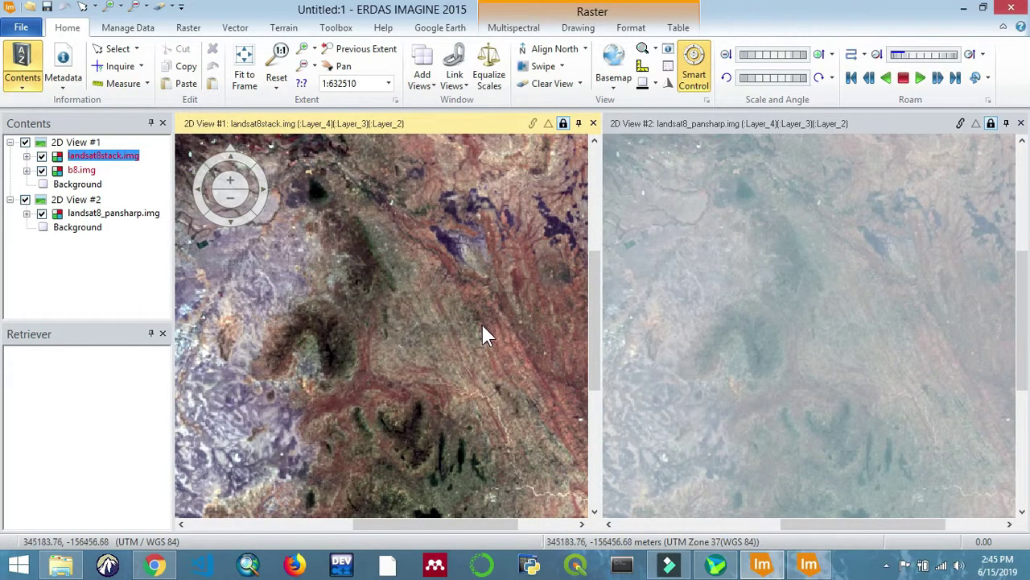
pyautogui.scroll(-1, 481, 323)
pyautogui.scroll(-1, 481, 321)
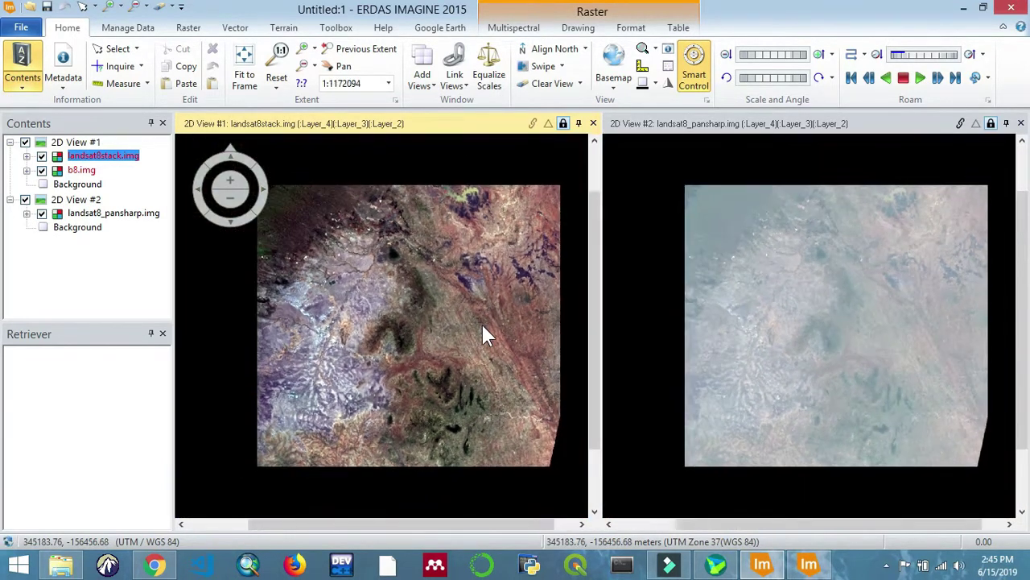